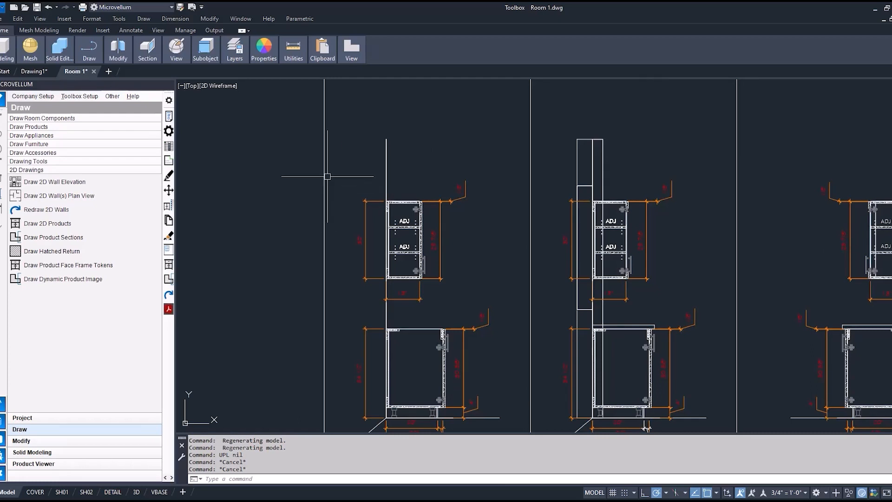
Browse the library's data folder to Graphics > Moldings and try to open CM-07_Molding.dwg from there.
key(ctrl+o)
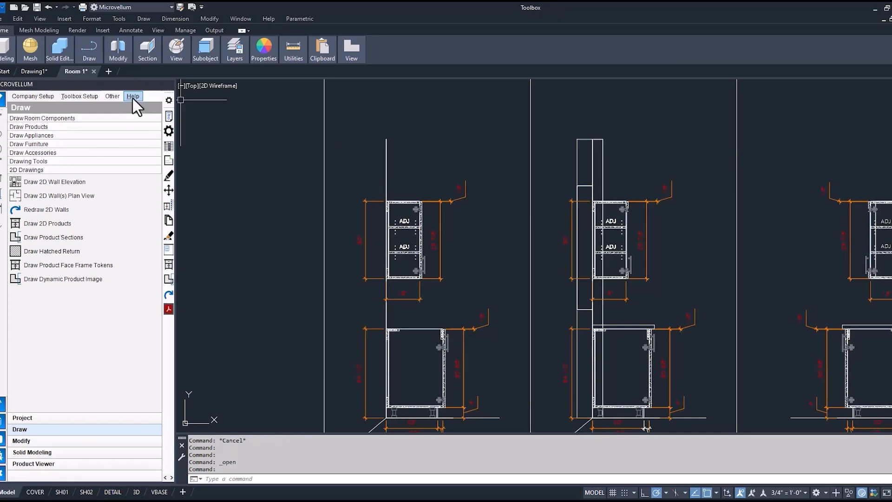
click(133, 96)
click(172, 108)
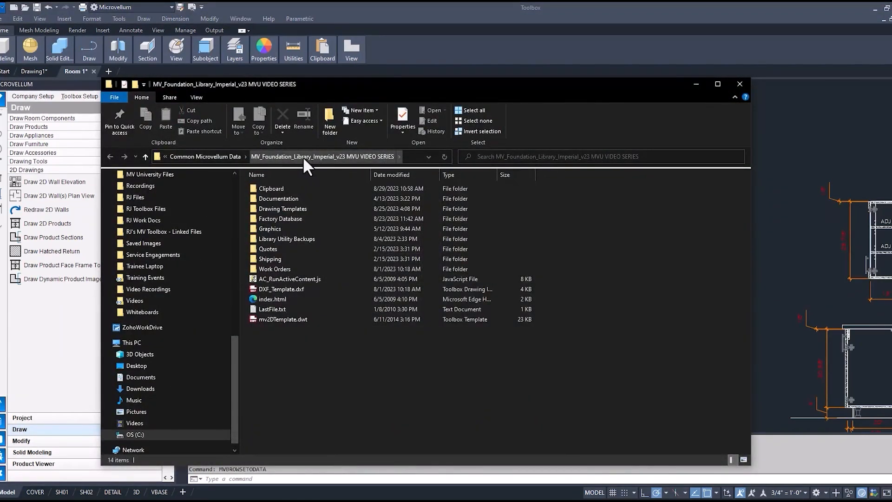
double_click(275, 228)
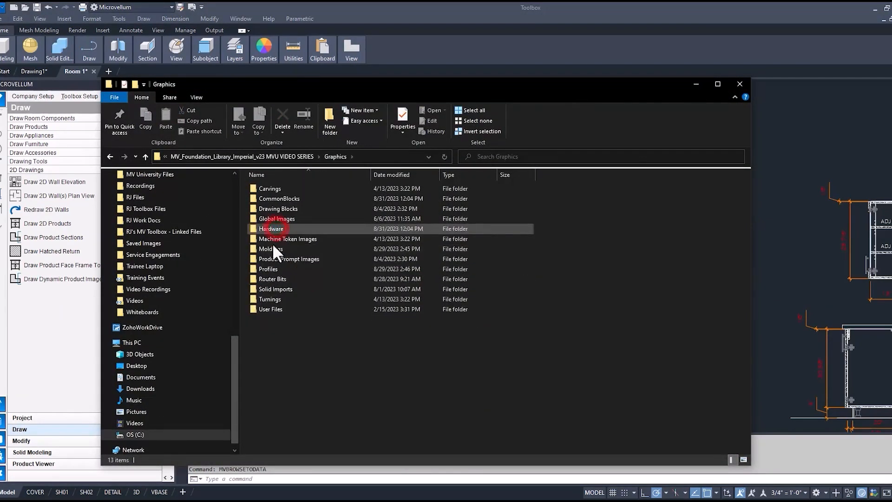
double_click(272, 248)
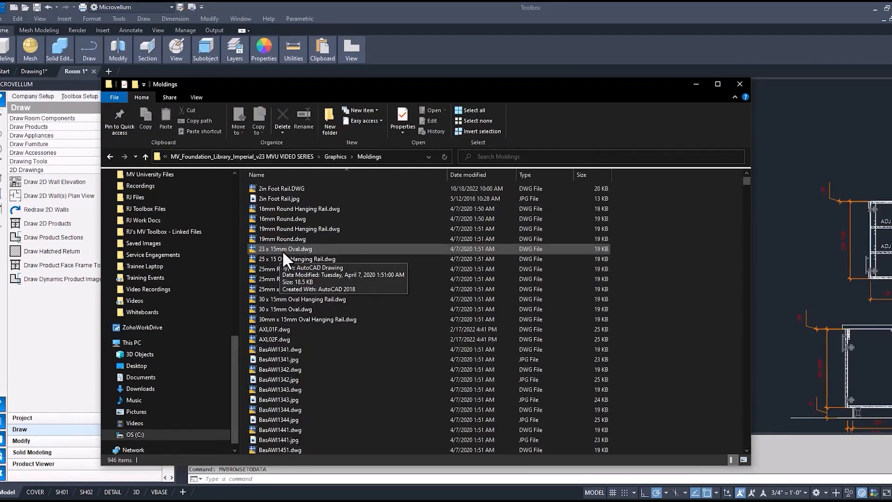
scroll(289, 266, down, 15)
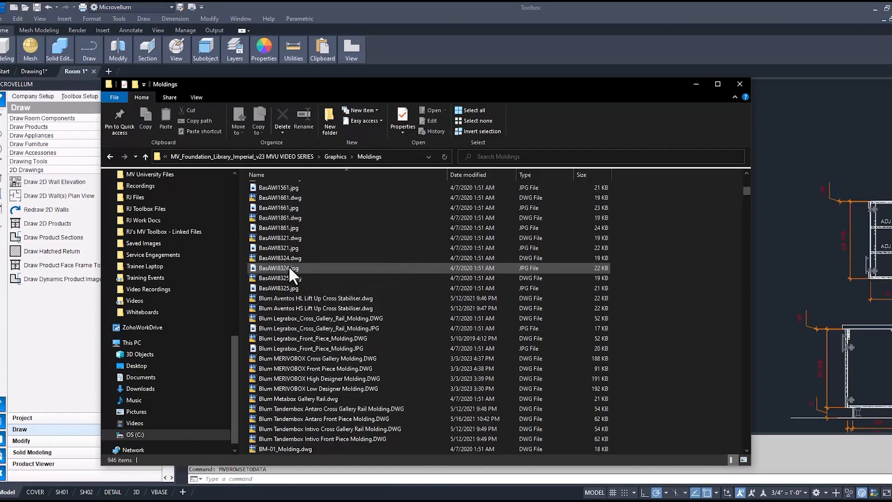
scroll(289, 269, down, 5)
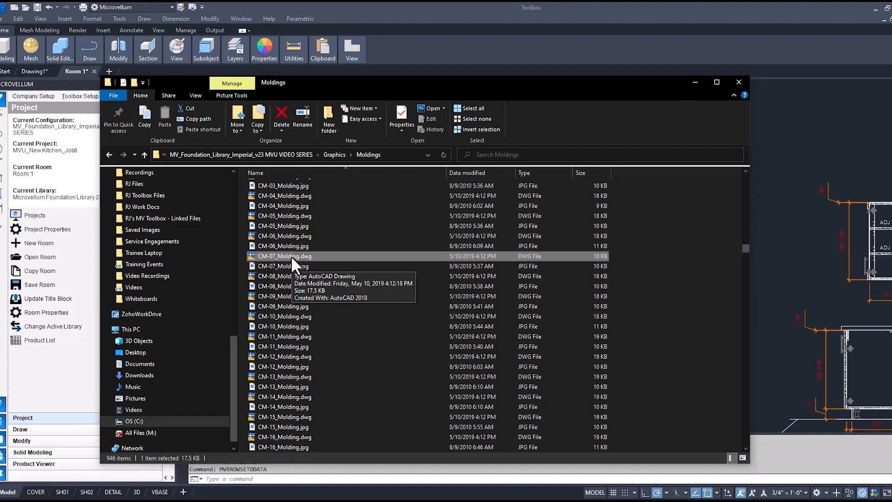
double_click(291, 256)
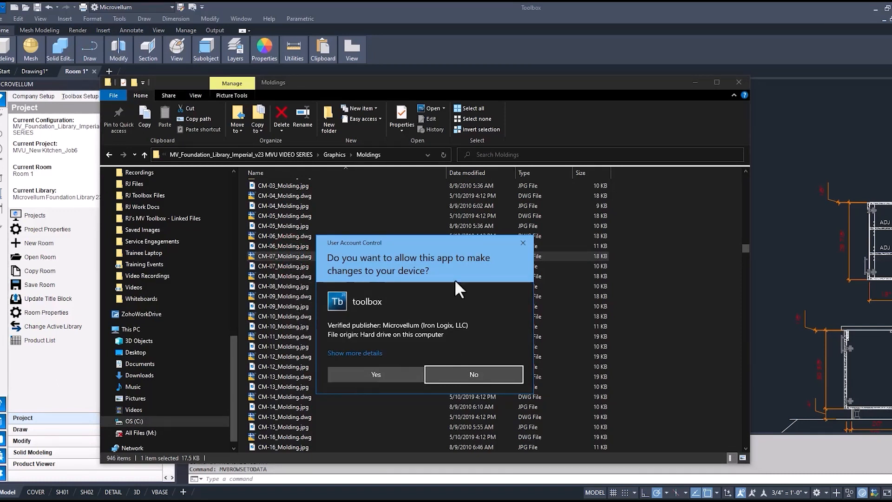
click(523, 242)
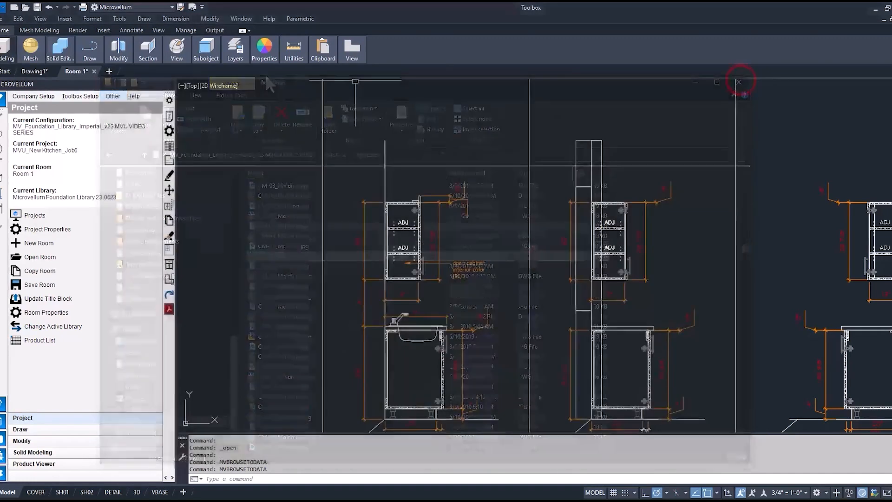
Start opening a file and browse to Common Microvellum Data > MV_Foundation_Library_Imperial_v23 MVU VIDEO SERIES > Graphics > Moldings.
click(2, 19)
click(17, 51)
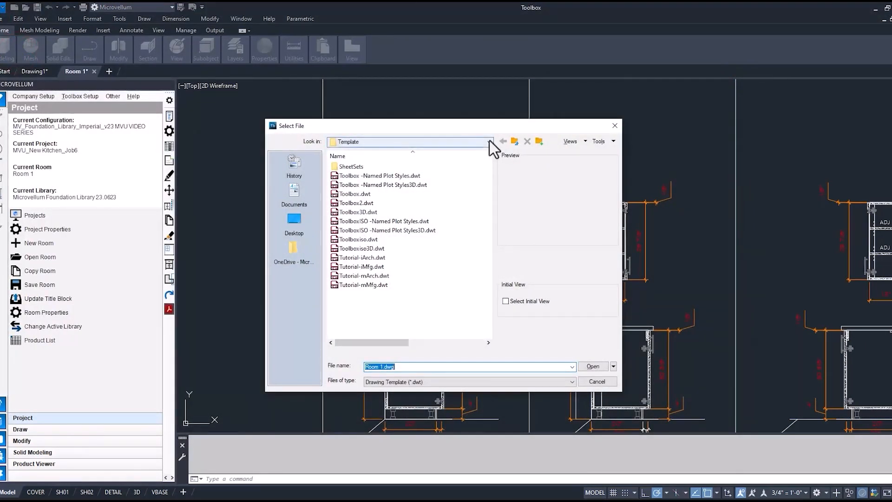
click(490, 142)
click(412, 205)
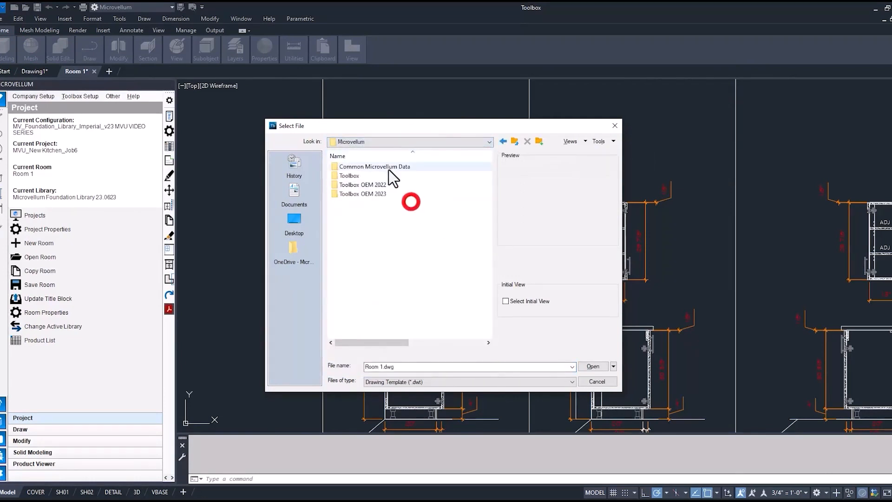
double_click(391, 169)
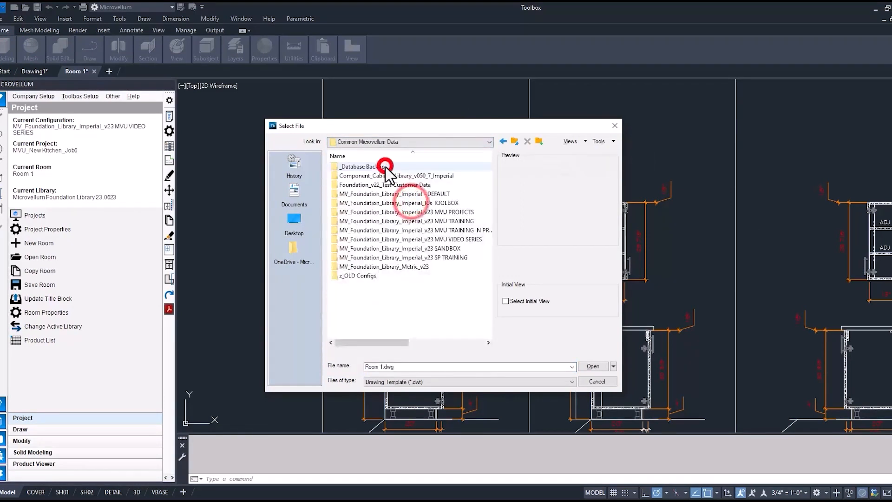
double_click(447, 241)
double_click(365, 203)
double_click(357, 221)
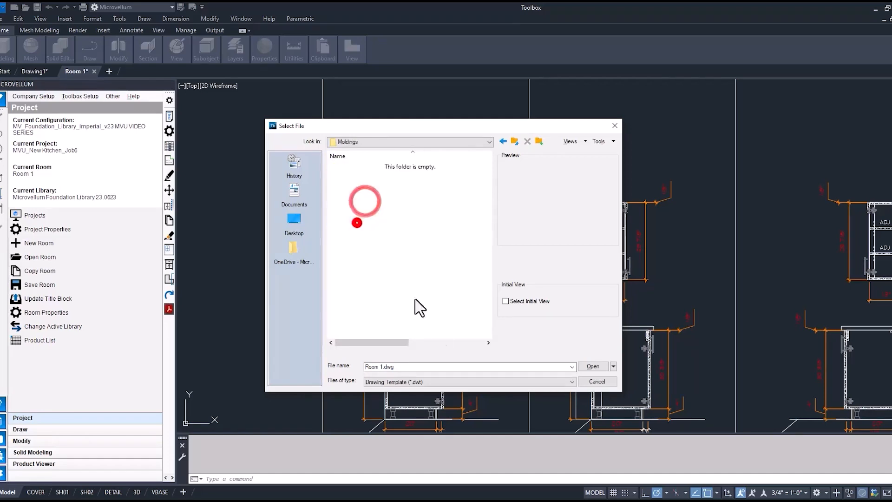
Set the file type to Drawing (*.dwg) and open CM-07_Molding.dwg.
click(478, 382)
click(396, 390)
scroll(424, 233, down, 5)
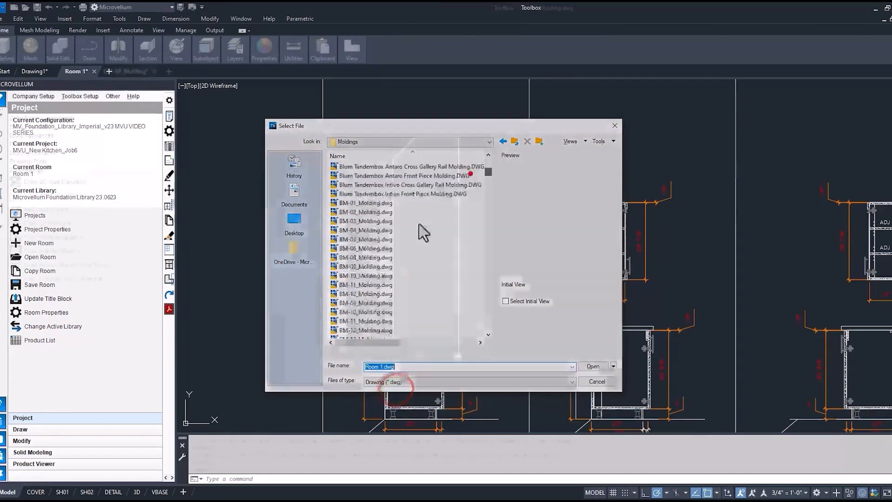
double_click(423, 229)
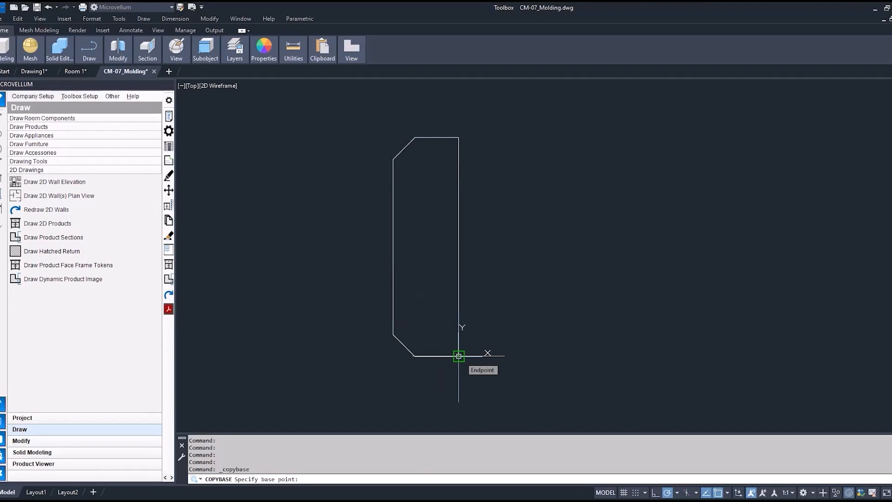
Copy the molding profile with its lower corner at the origin as the base point.
click(459, 356)
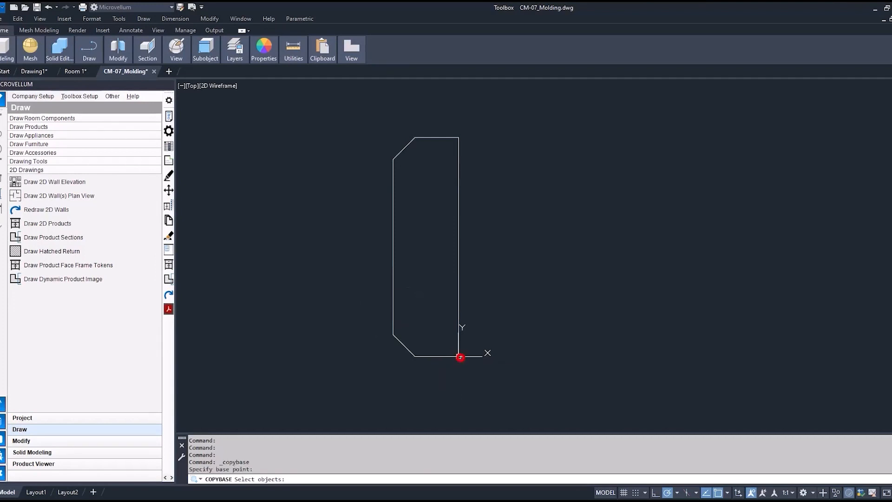
click(393, 292)
right_click(321, 236)
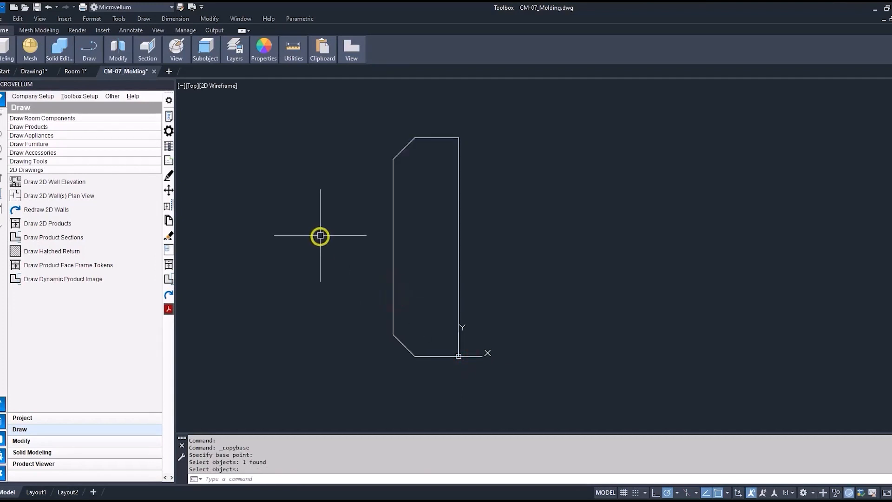
Close the molding drawing and paste the profile at the top front corner of the first section's upper cabinet in Room 1.
click(154, 71)
click(474, 281)
key(ctrl+v)
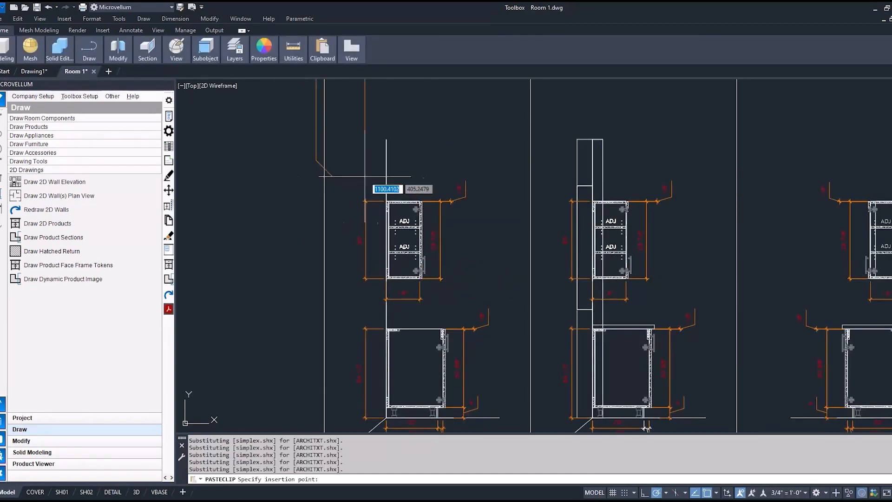
scroll(414, 195, up, 5)
scroll(407, 229, up, 3)
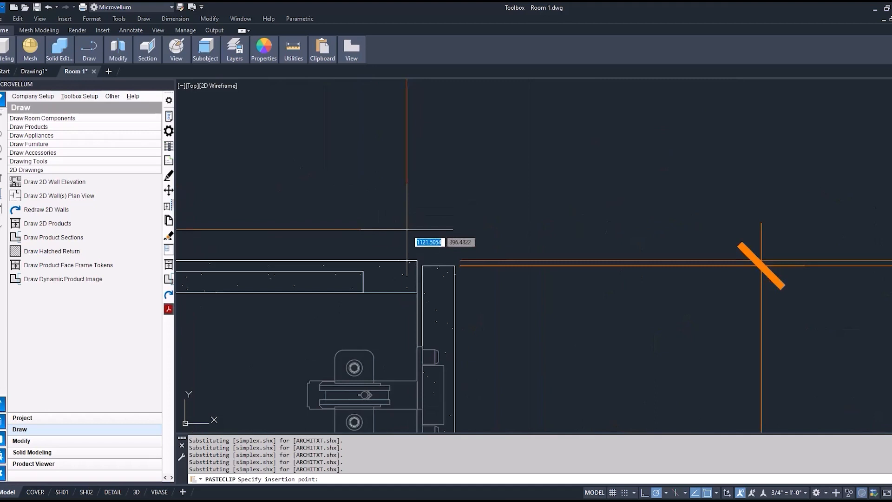
click(416, 261)
scroll(418, 261, down, 5)
text(sc)
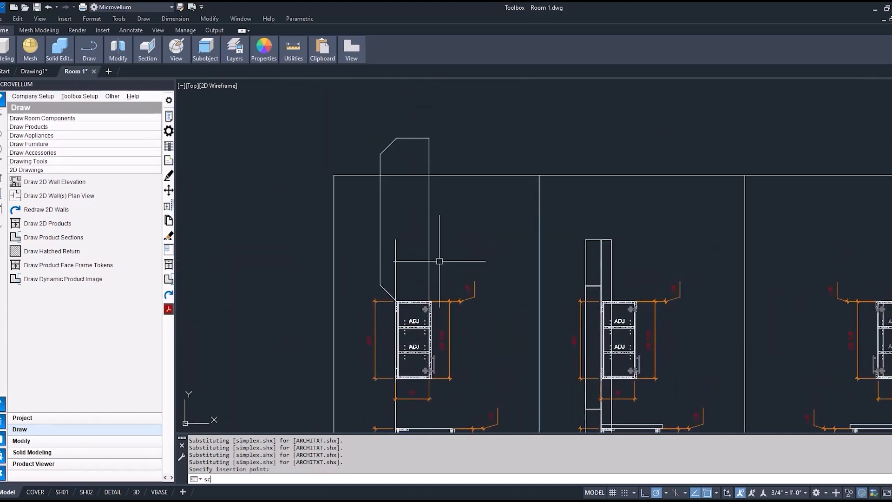
text(l)
key(Escape)
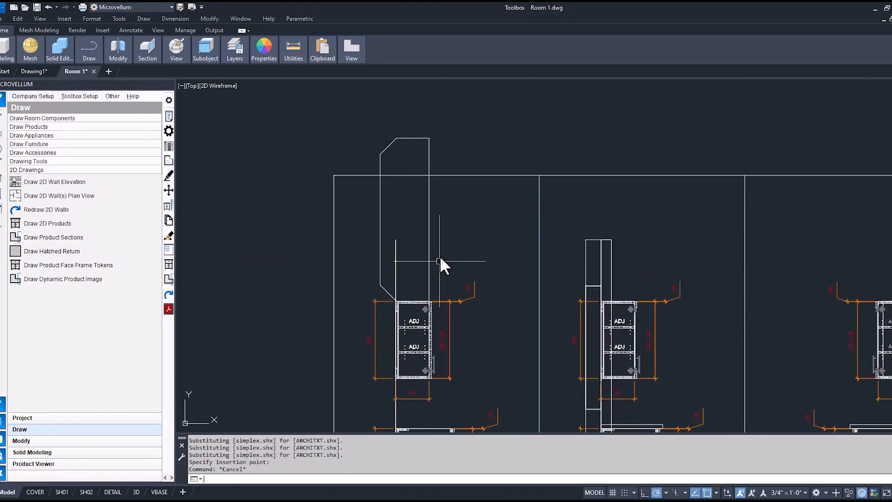
Scale the pasted profile from its corner on the cabinet by reference, using its full vertical edge and a new length of 2.5.
text(sc)
key(Return)
click(434, 228)
click(412, 210)
scroll(422, 242, up, 3)
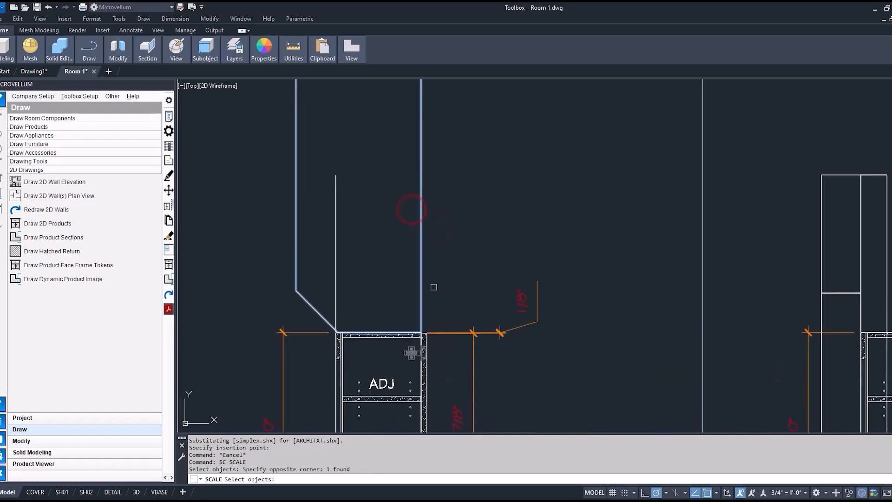
key(Return)
scroll(432, 291, up, 3)
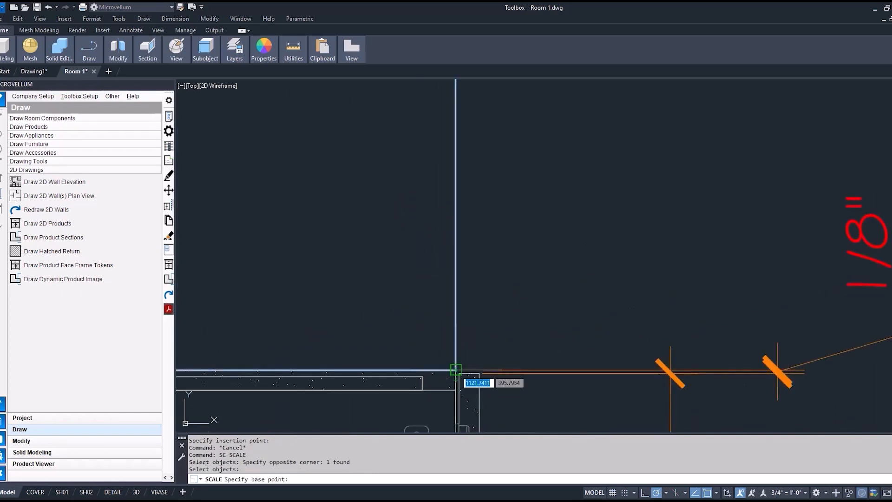
click(456, 370)
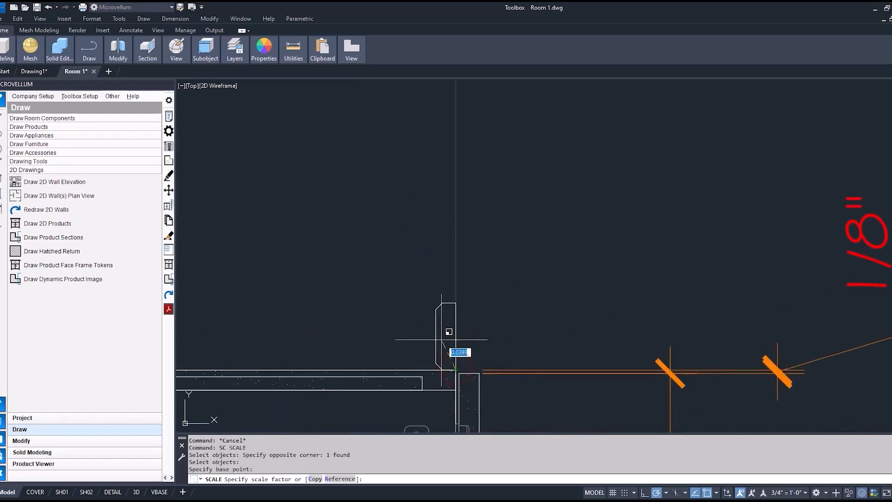
text(r)
key(Return)
scroll(442, 340, down, 5)
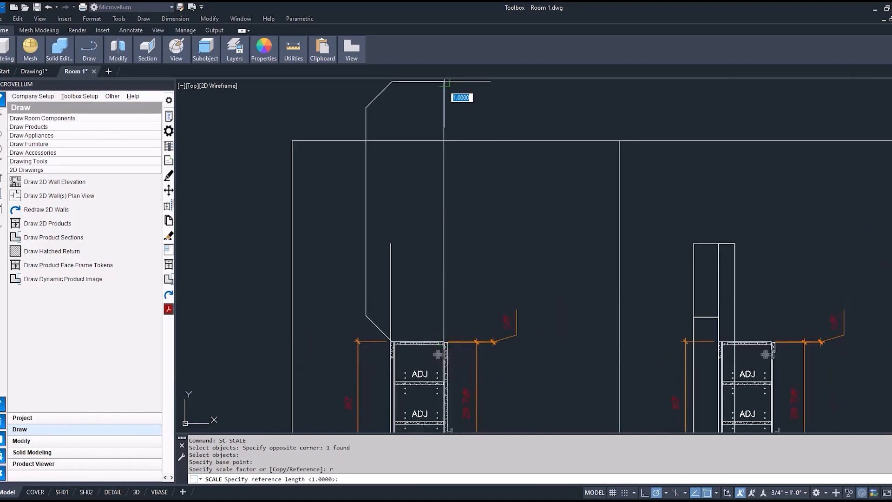
click(444, 82)
click(444, 342)
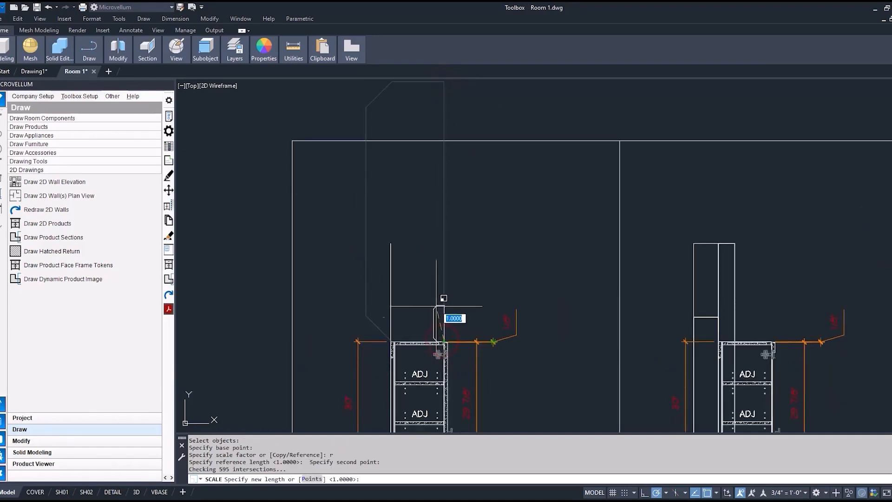
key(Return)
Mirror the molding profile about its long vertical edge and erase the source object.
text(mi)
key(Return)
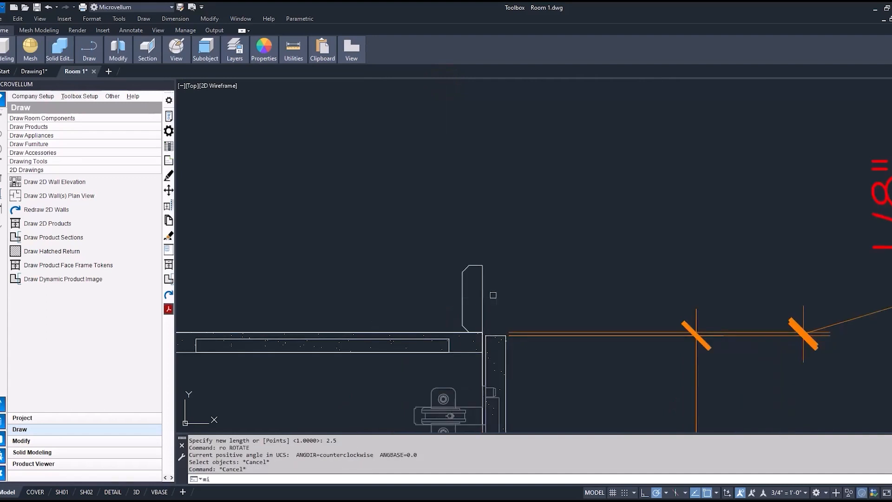
click(495, 294)
click(447, 268)
right_click(475, 298)
click(482, 331)
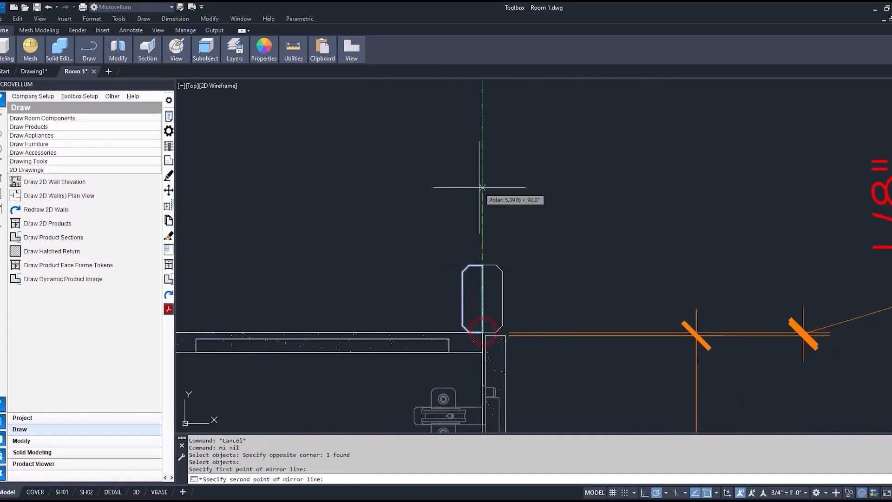
click(482, 187)
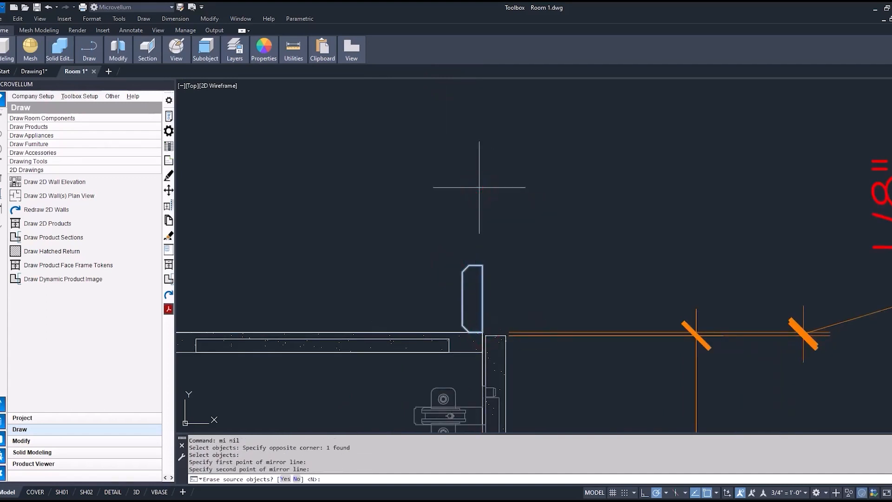
text(y)
key(Return)
Move the mirrored molding profile horizontally .125 toward the cabinet front, above the door.
text(m)
key(Return)
click(548, 285)
click(461, 222)
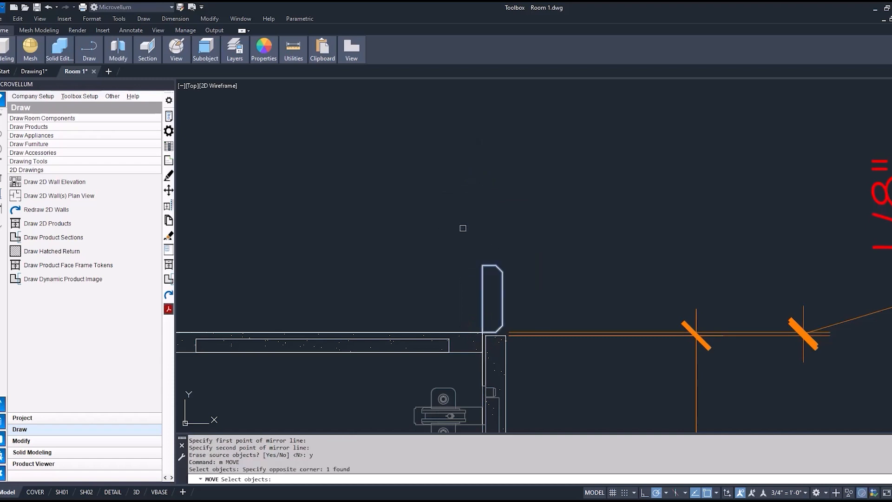
key(Return)
click(455, 222)
text(.125)
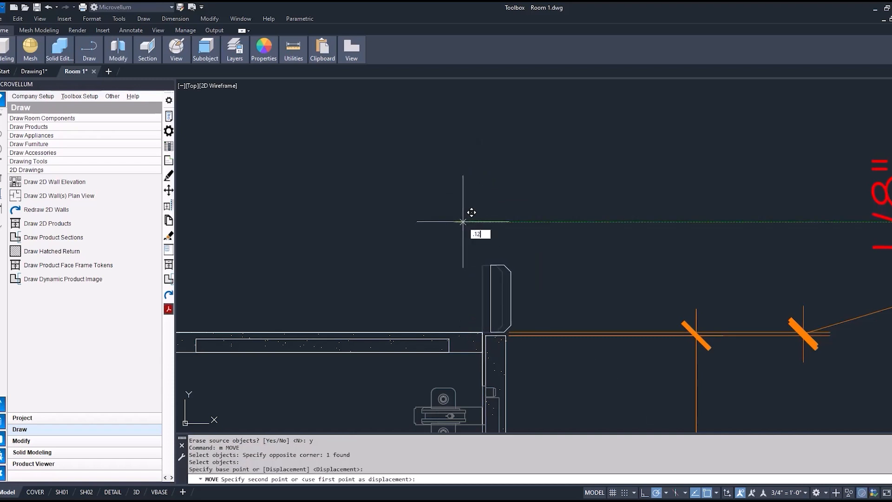
key(Return)
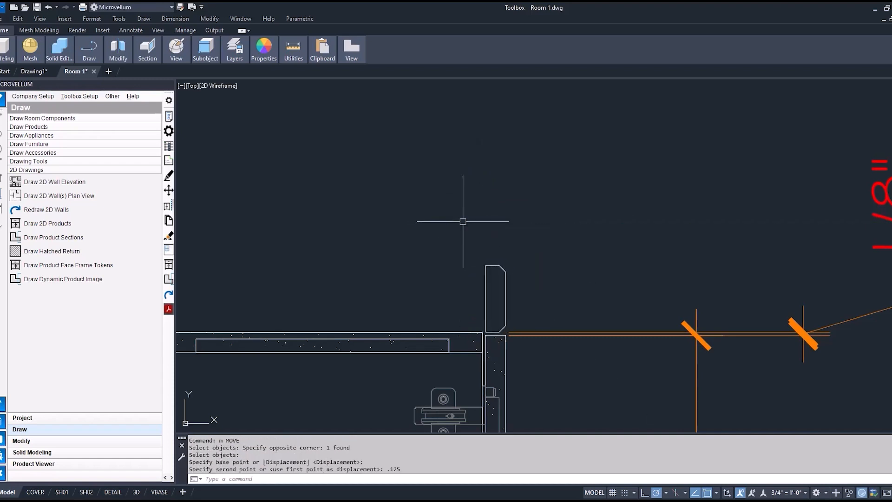
Draw a 2.5 by .75 rectangle from the molding's lower back corner, extending back over the cabinet top.
scroll(509, 359, up, 3)
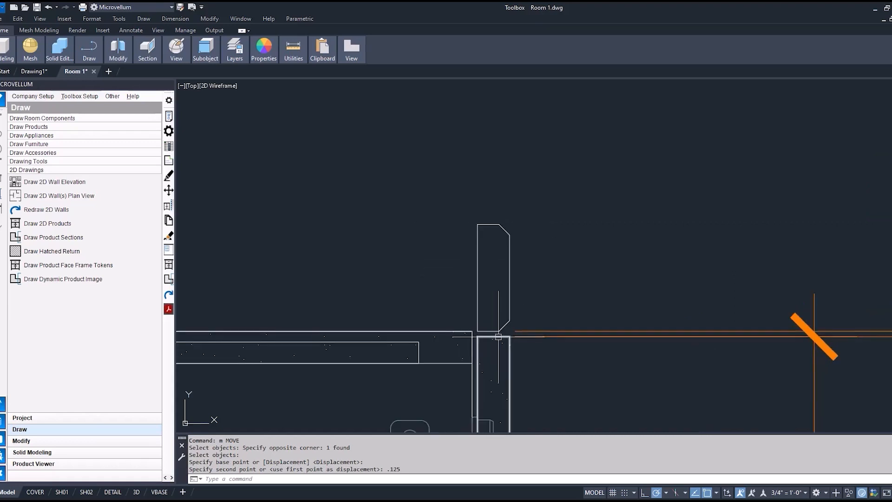
text(rec)
key(Return)
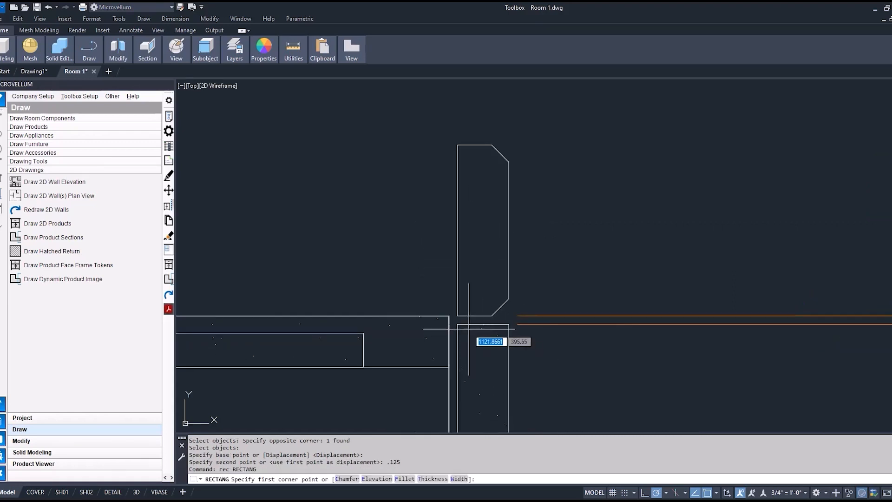
click(457, 315)
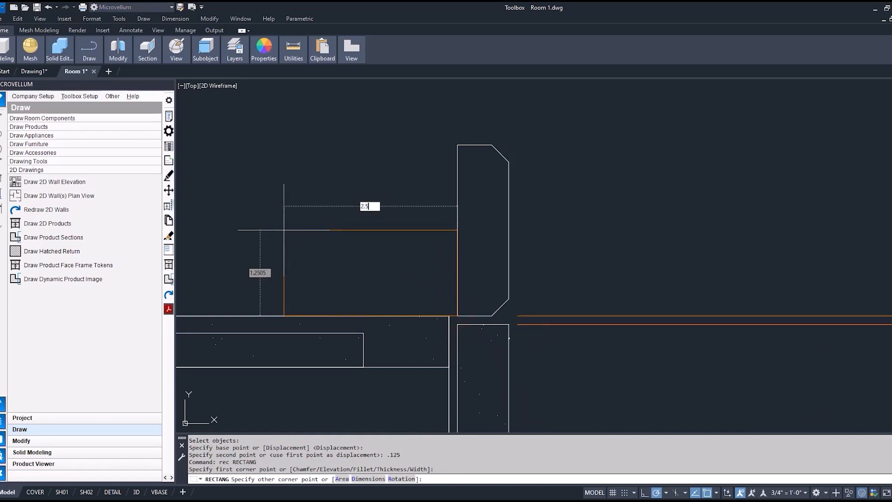
key(Tab)
key(Return)
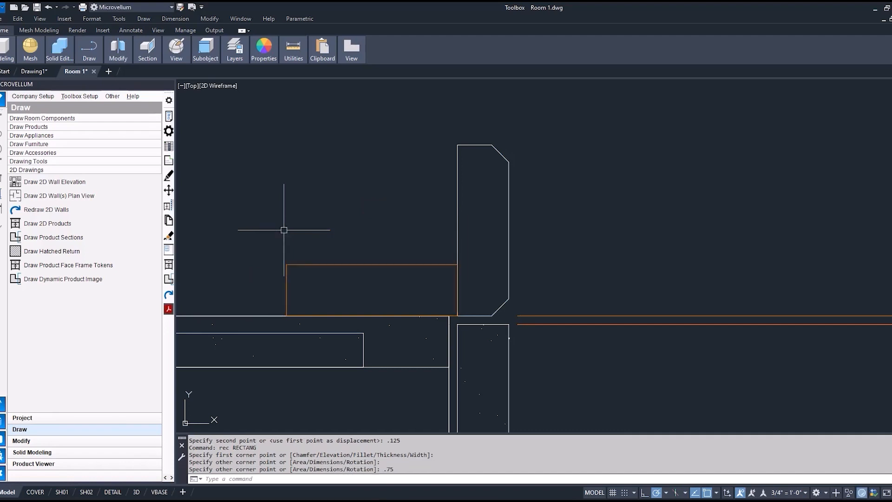
Match the properties of the rectangle behind the molding to those of the molding profile.
text(ma)
key(Return)
click(457, 160)
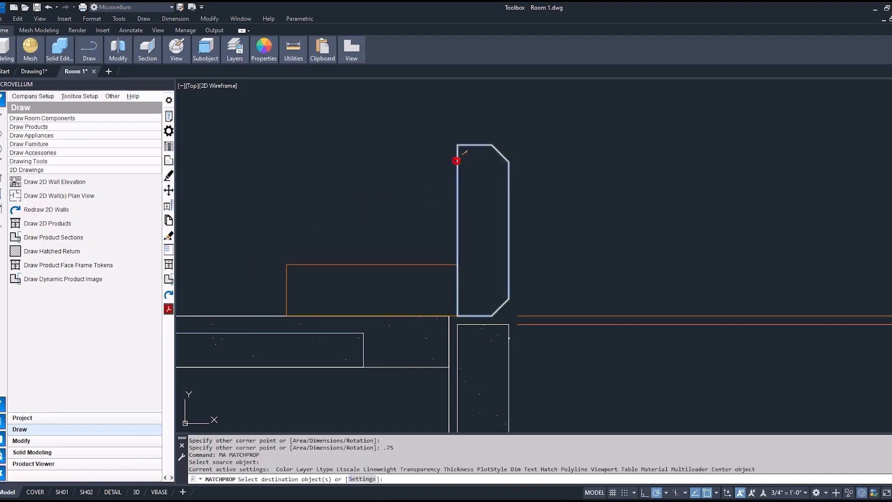
click(391, 268)
key(Return)
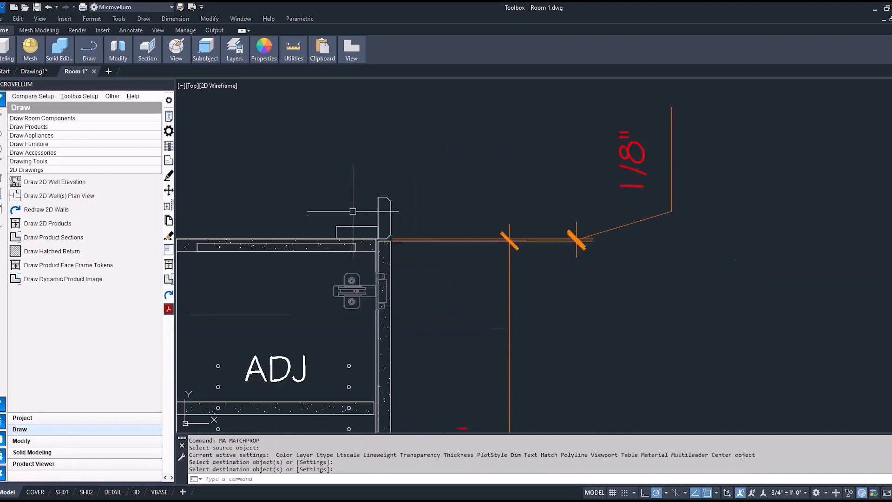
Open the DETAIL layout and activate the first section's viewport at the top of the upper cabinet.
scroll(430, 234, down, 6)
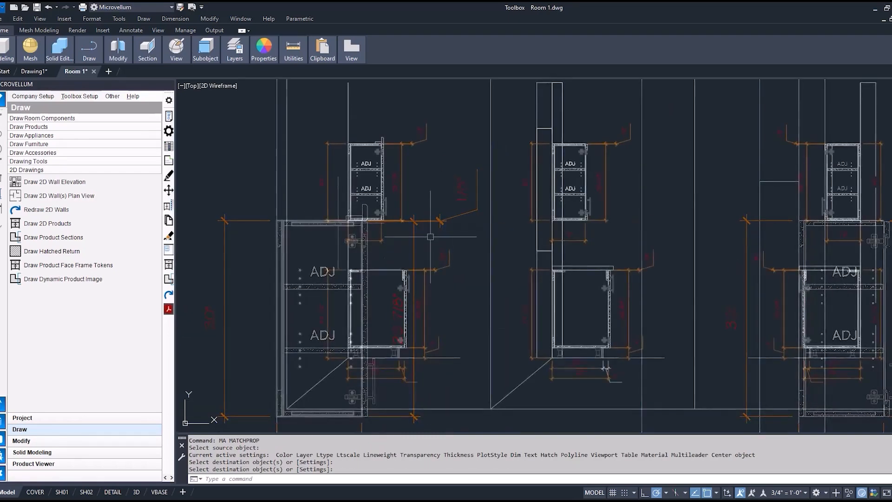
click(113, 492)
double_click(403, 163)
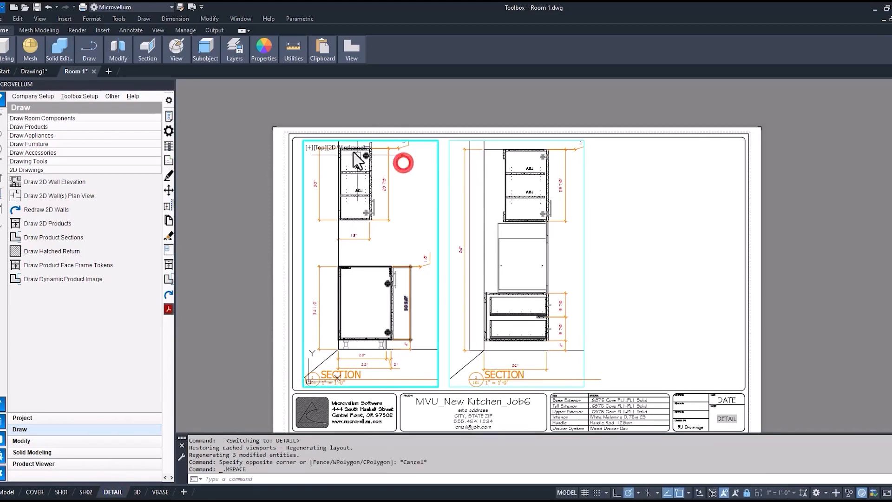
scroll(366, 147, up, 8)
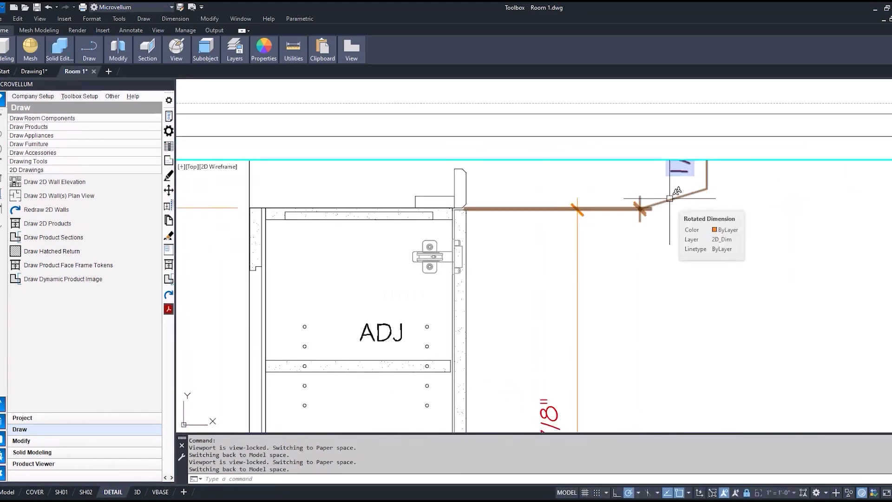
Move the text of the 1/8" dimension at the upper cabinet's top with a leader, placing it below the dimension.
click(669, 199)
right_click(694, 216)
click(725, 246)
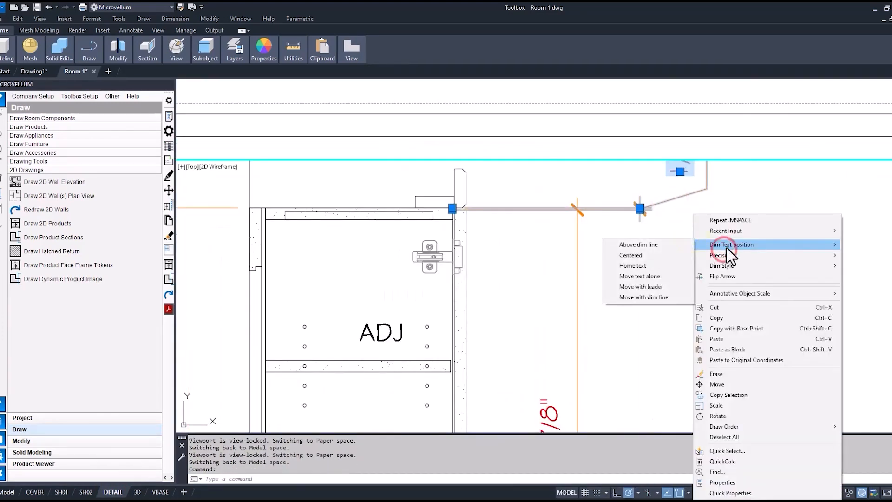
click(667, 287)
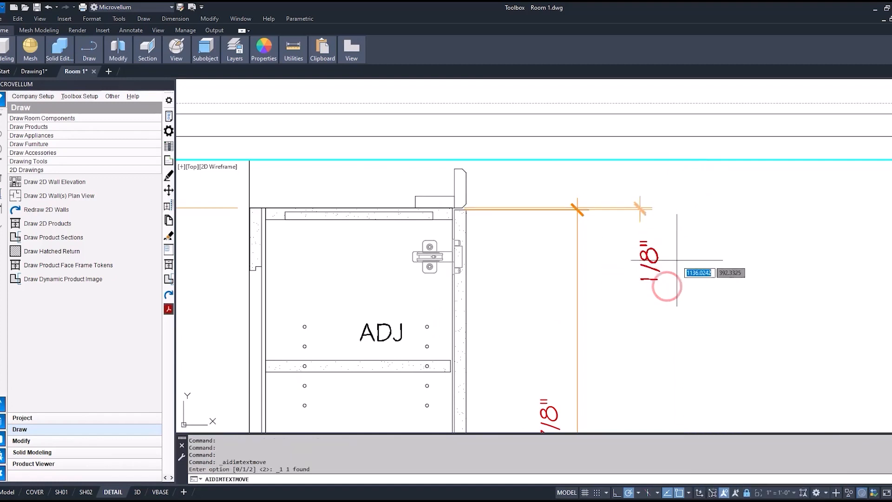
click(678, 293)
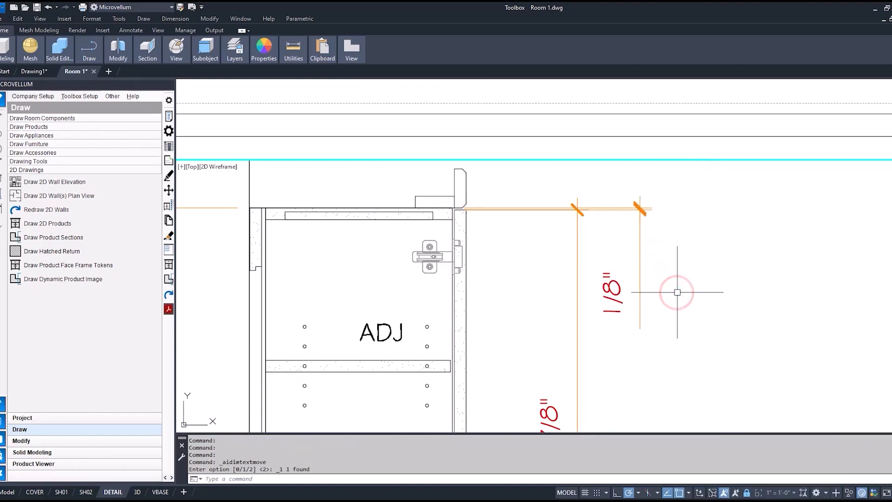
key(Escape)
key(Escape)
key(Escape)
Add a vertical dimension for the molding profile's height, in line with the 1/8" dimension.
text(d)
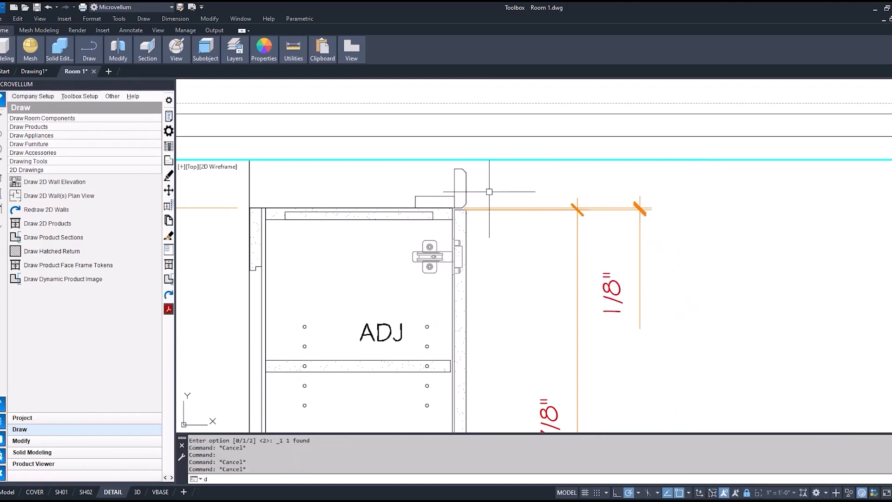
key(Return)
click(455, 169)
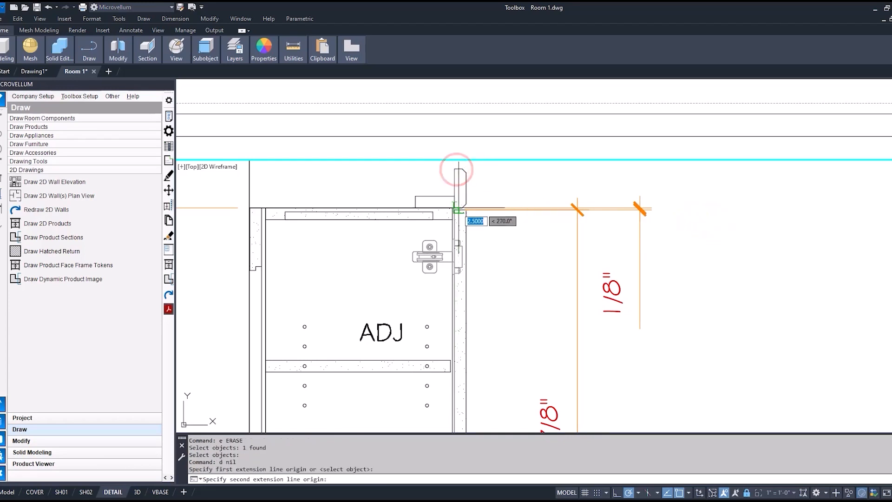
click(458, 209)
click(640, 197)
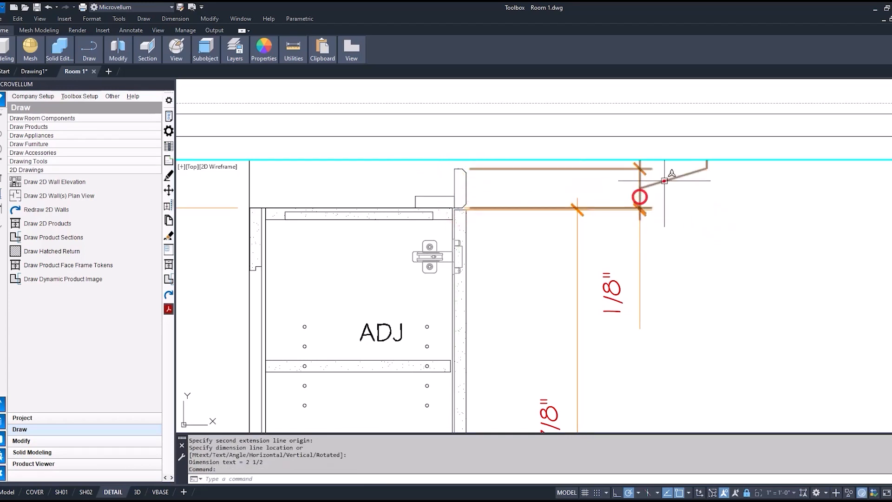
Move the molding height dimension's text with a leader, outward from the cabinet and inside the viewport.
click(664, 181)
right_click(703, 204)
mouse_move(773, 239)
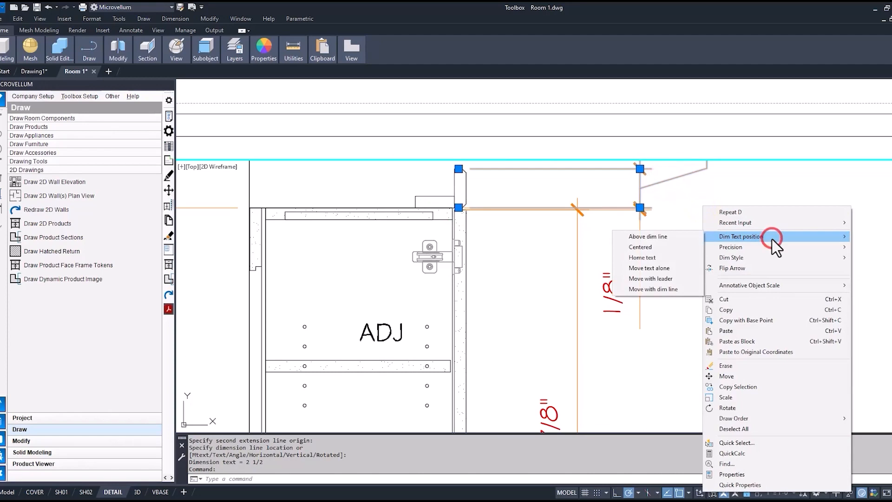
click(688, 284)
click(751, 207)
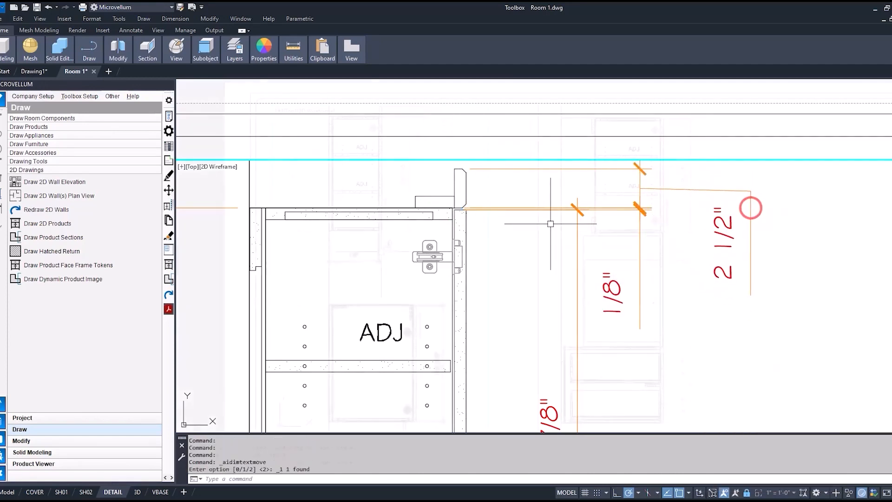
Add a multileader pointing into the upper cabinet with the note "cabinet interior color", and return to paper space.
scroll(537, 214, down, 3)
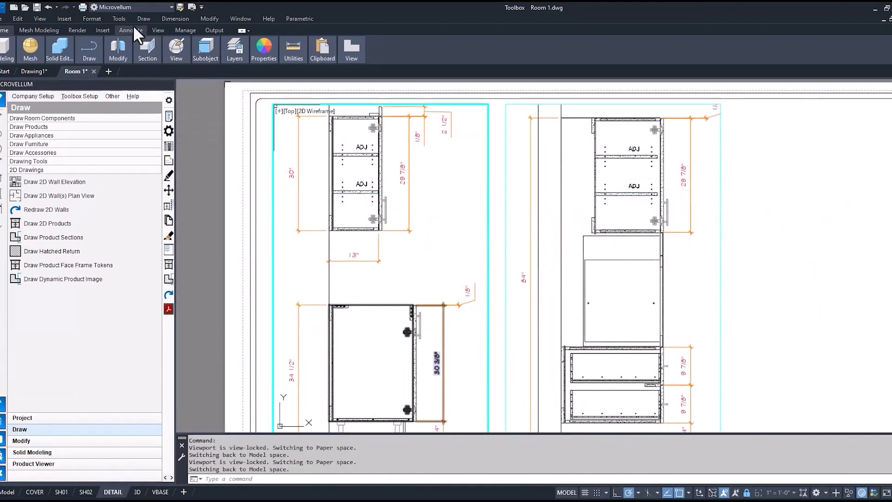
click(134, 30)
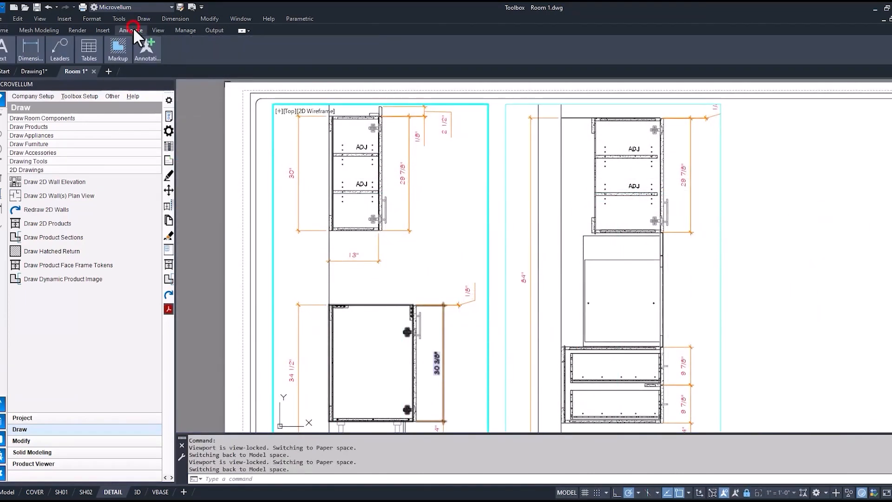
mouse_move(50, 51)
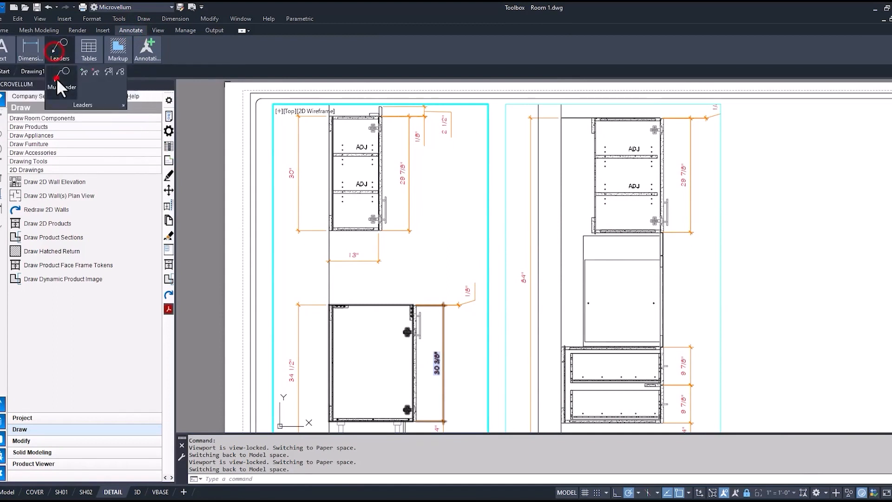
click(57, 78)
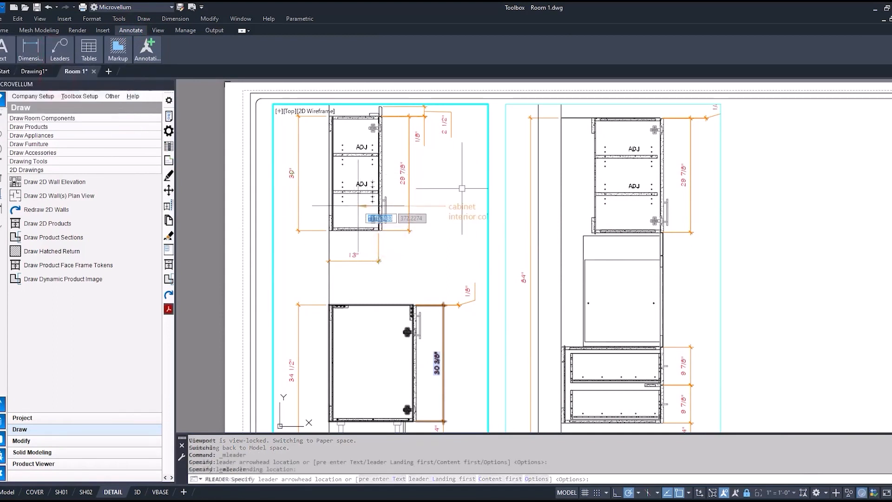
click(442, 210)
key(Escape)
double_click(769, 292)
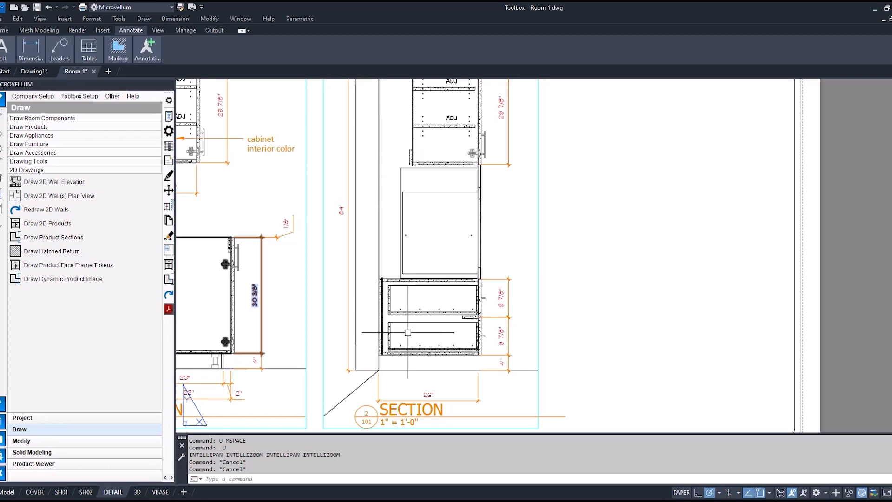
Switch to model space and set the annotation scale to 3" = 1'-0" for the tall cabinet section.
click(7, 492)
scroll(455, 283, down, 3)
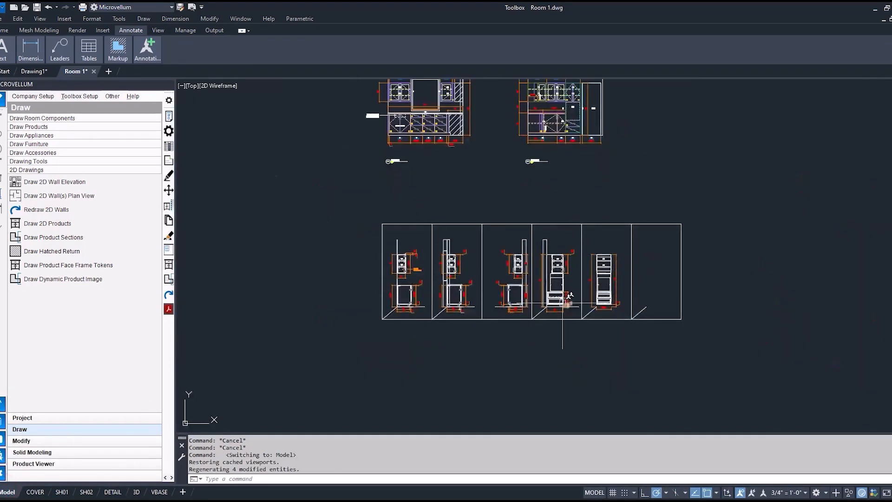
scroll(563, 305, up, 6)
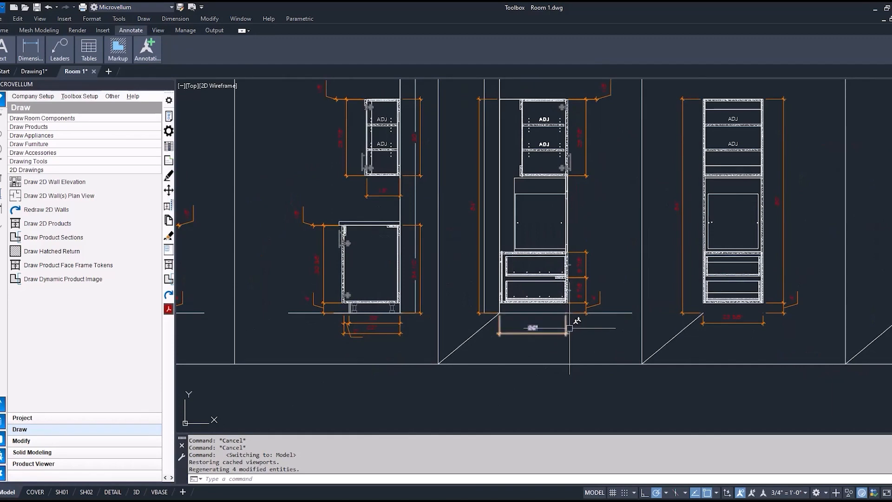
middle_drag(570, 328, 550, 315)
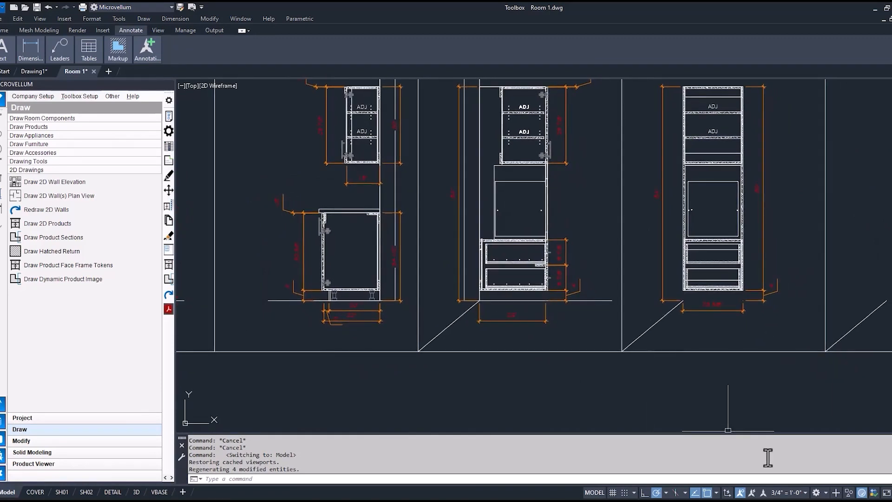
click(799, 493)
scroll(799, 468, down, 3)
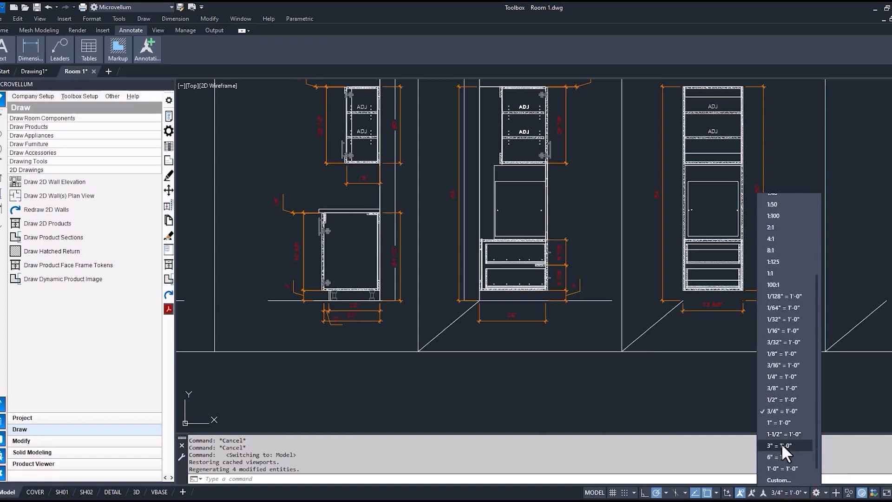
click(781, 446)
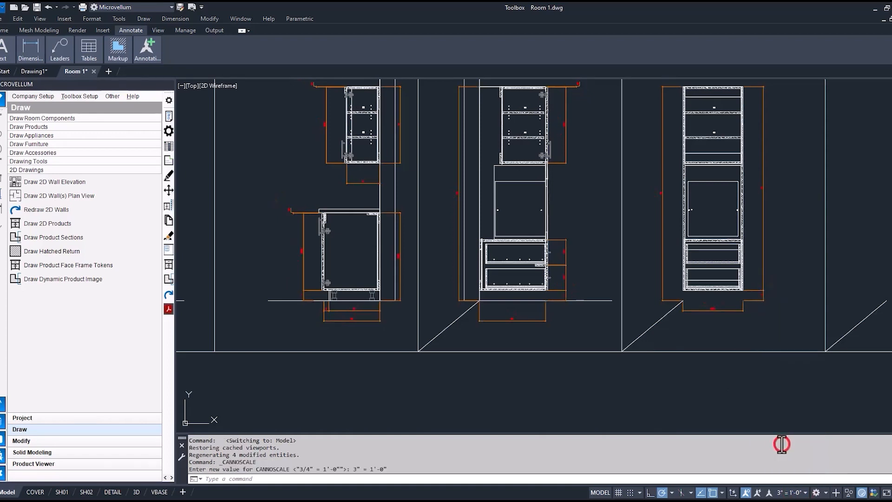
Review the annotative object scales assigned to the toe space height dimension below the tall cabinet's drawers.
scroll(537, 255, up, 2)
scroll(572, 251, up, 1)
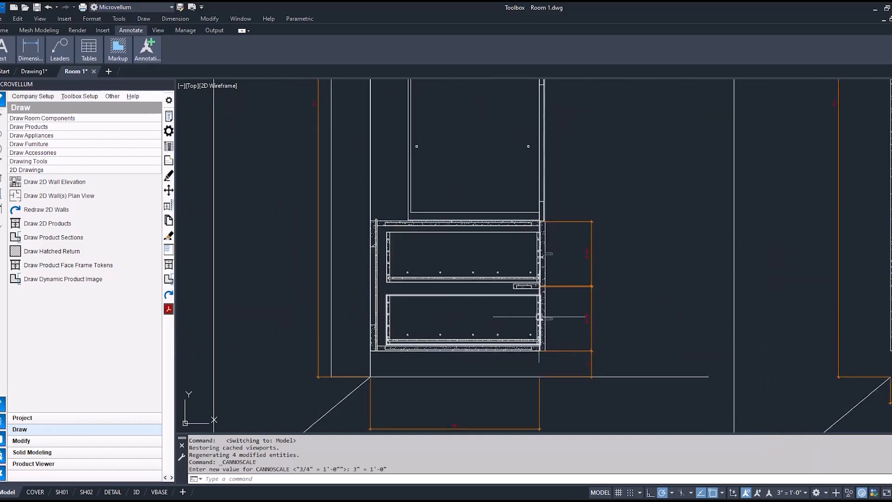
middle_drag(499, 334, 522, 287)
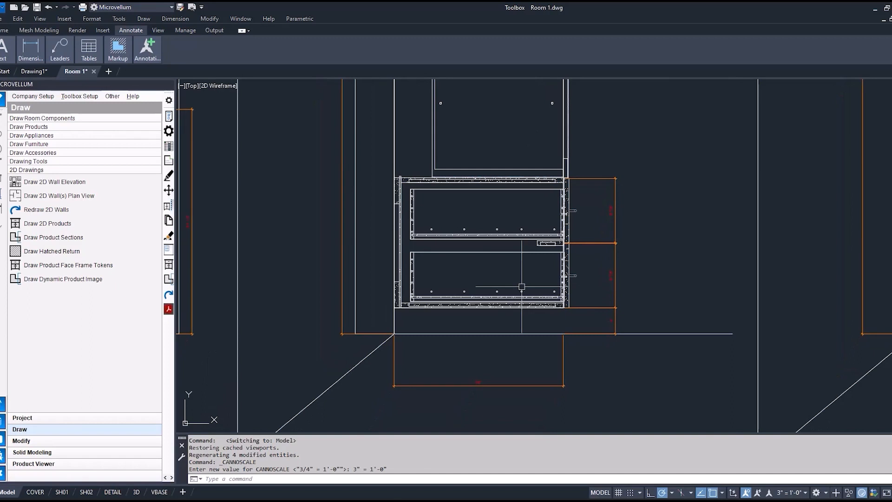
scroll(511, 308, up, 2)
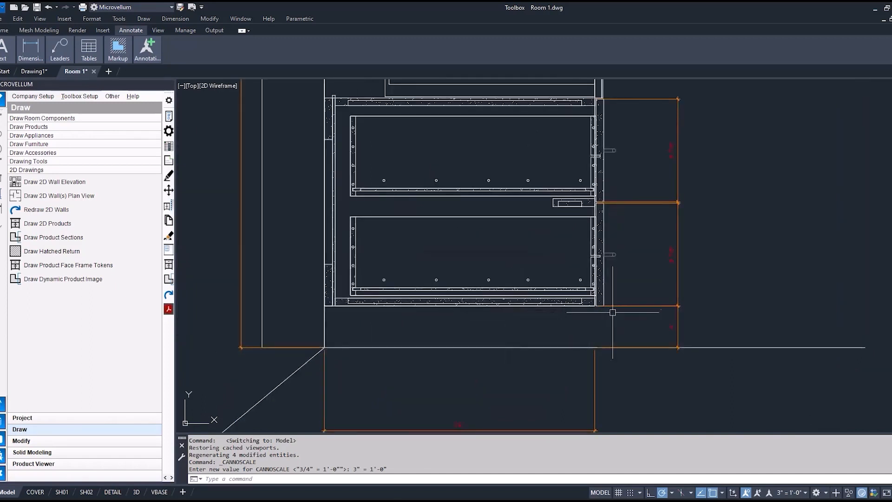
click(637, 307)
right_click(634, 293)
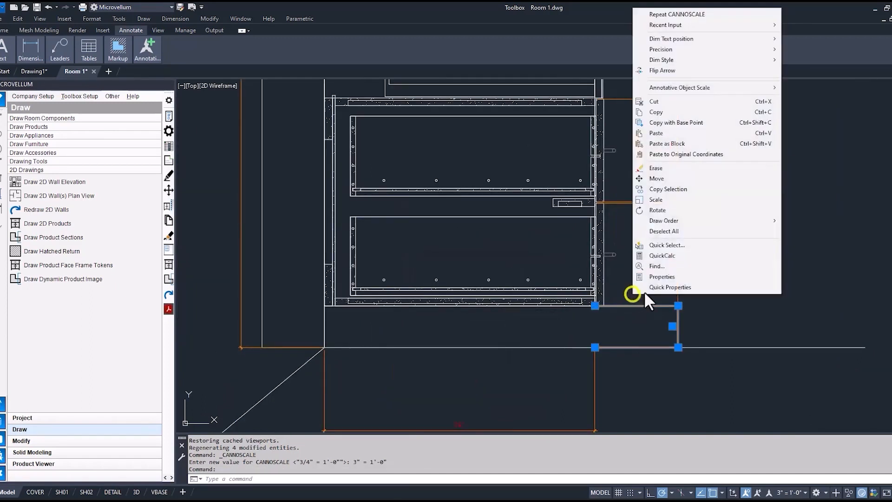
click(675, 88)
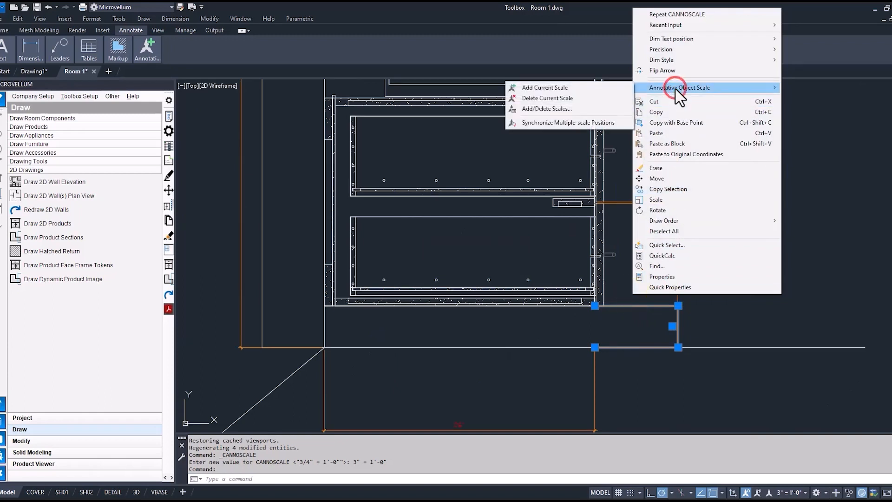
click(601, 108)
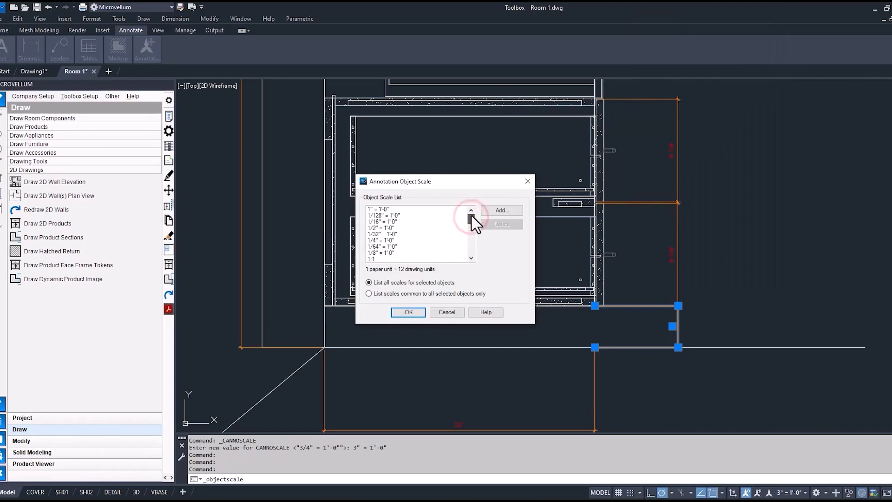
click(447, 310)
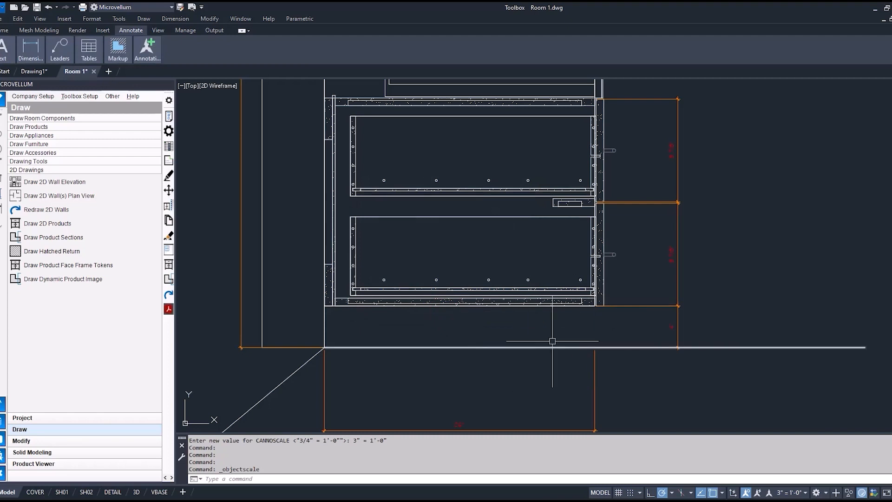
Add a vertical dimension for the lower drawer box's height, placed inside the drawer box.
scroll(409, 227, up, 2)
text(dli)
key(Return)
click(311, 212)
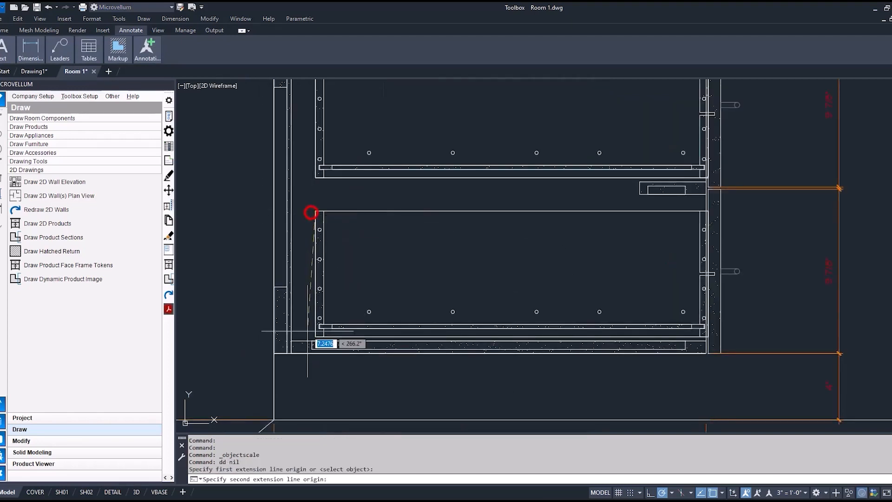
click(314, 339)
click(383, 263)
Add a horizontal dimension across the lower drawer box's full depth, placed inside the box.
key(space)
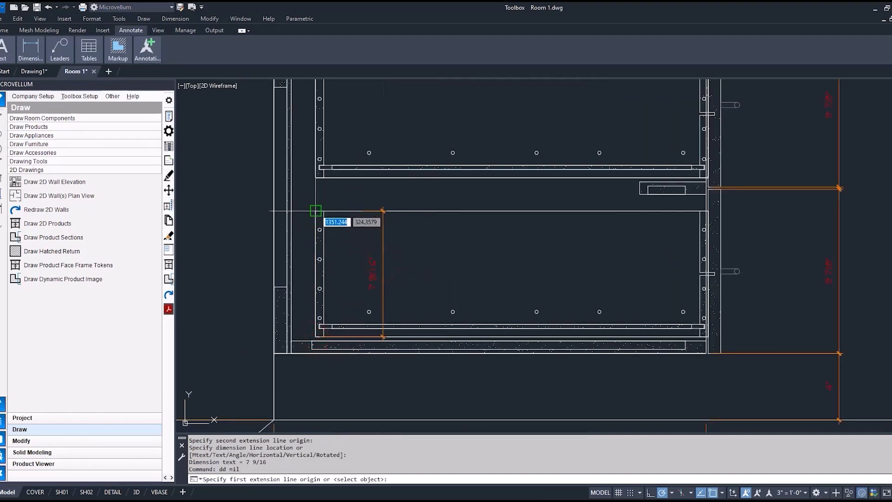
click(313, 210)
click(711, 209)
click(573, 246)
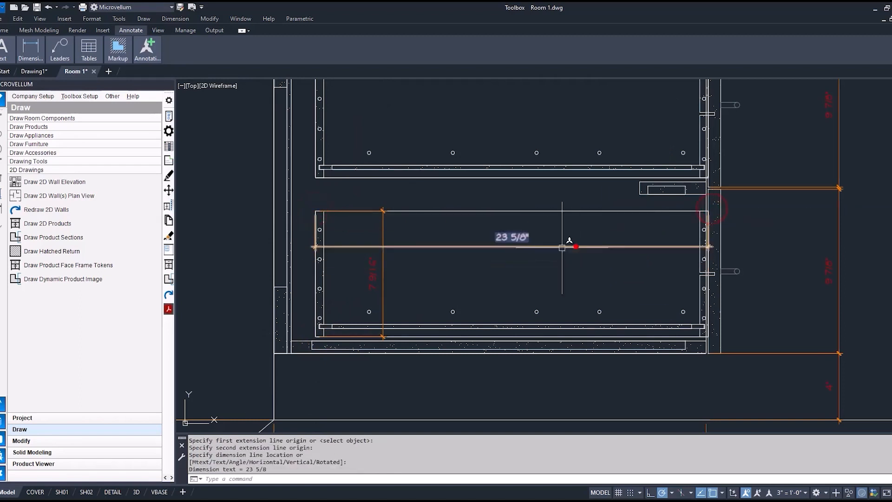
Add a multiline text note labelling the bottom drawer, just under the horizontal dimension inside the drawer box.
text(t)
key(Return)
click(442, 260)
click(561, 283)
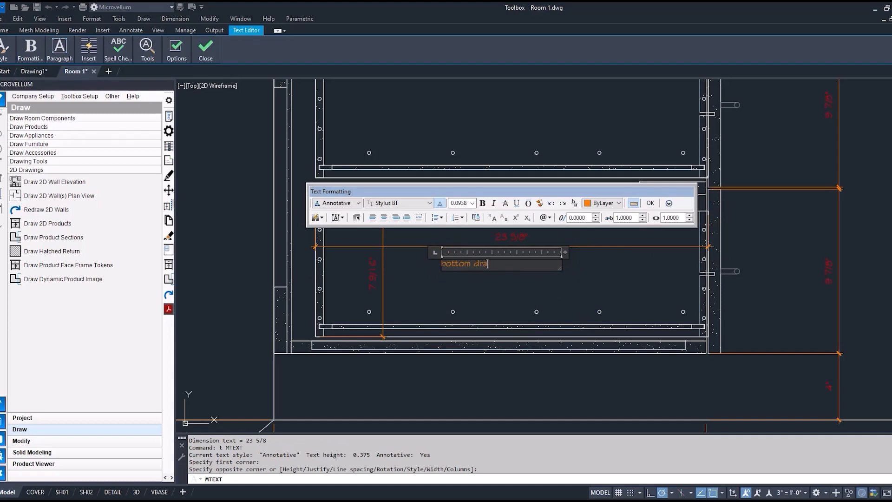
click(571, 283)
scroll(535, 298, down, 5)
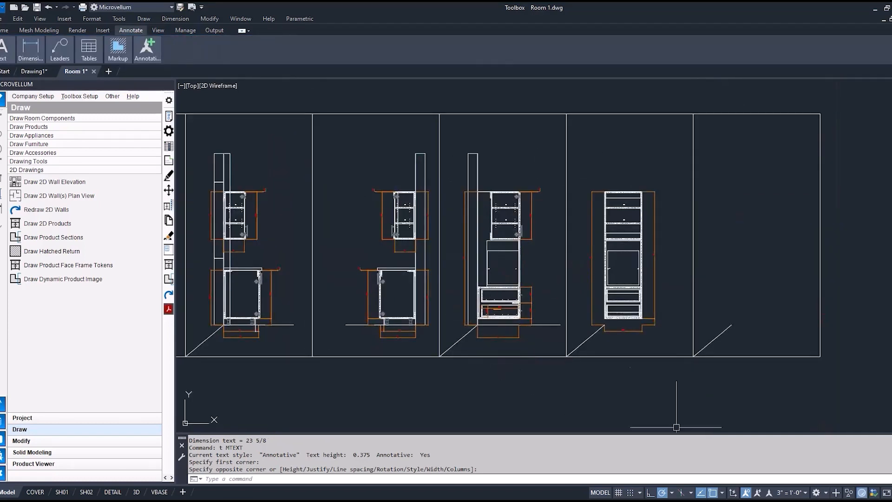
Set the model space annotation scale to 3/4" = 1'-0" and inspect the lower drawer box annotations at that scale.
click(793, 495)
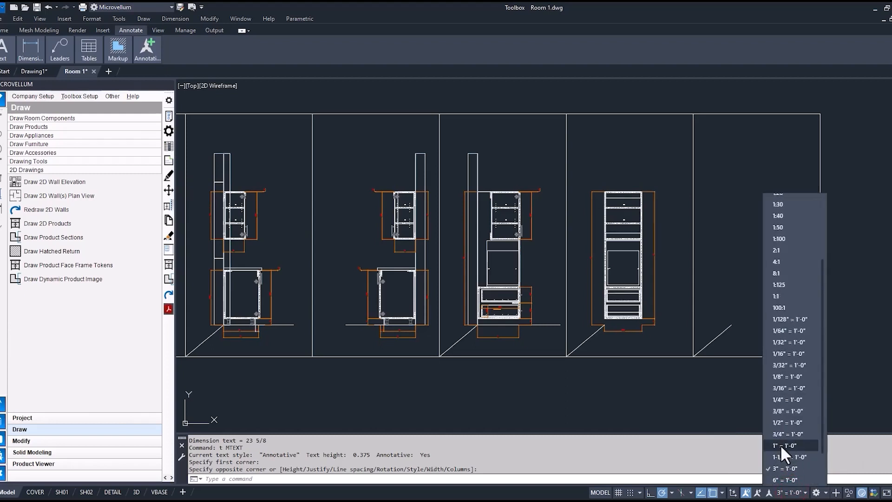
click(785, 434)
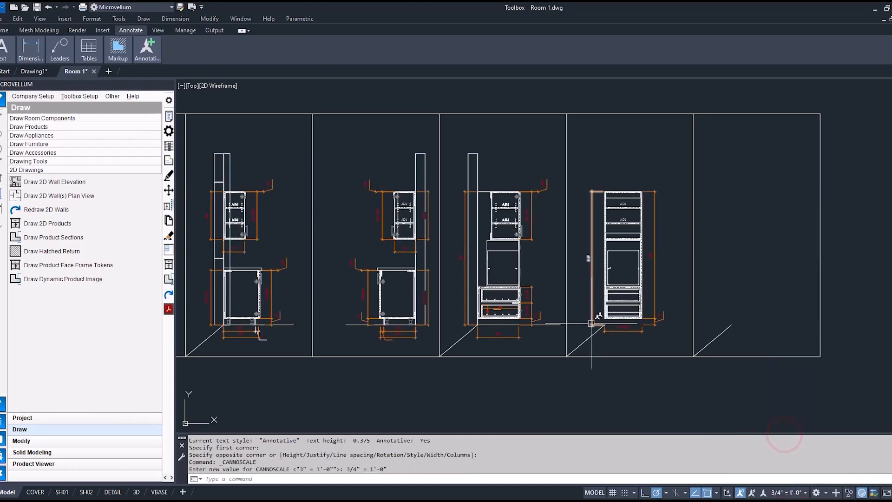
scroll(527, 299, up, 8)
middle_drag(528, 299, 516, 193)
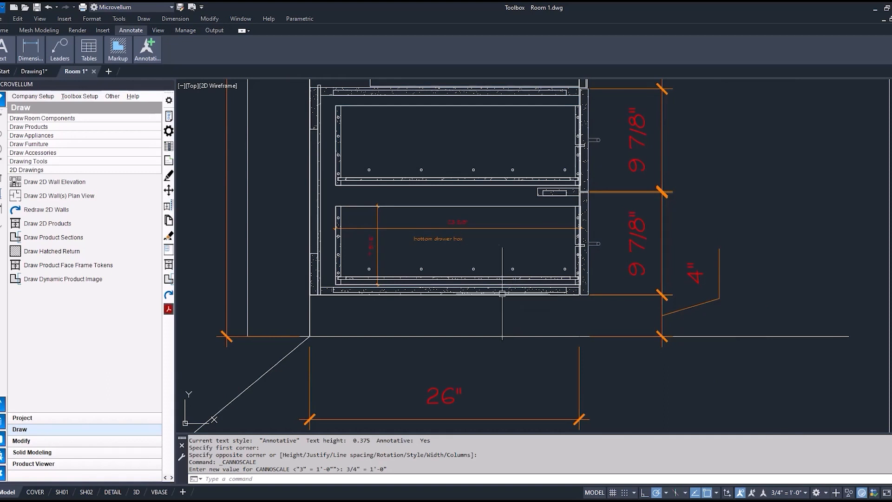
scroll(399, 220, up, 2)
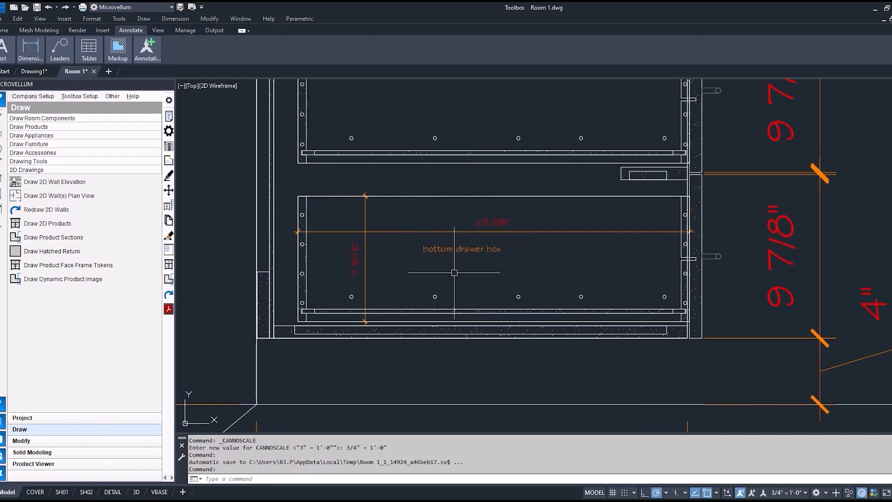
scroll(465, 265, down, 3)
scroll(490, 286, down, 1)
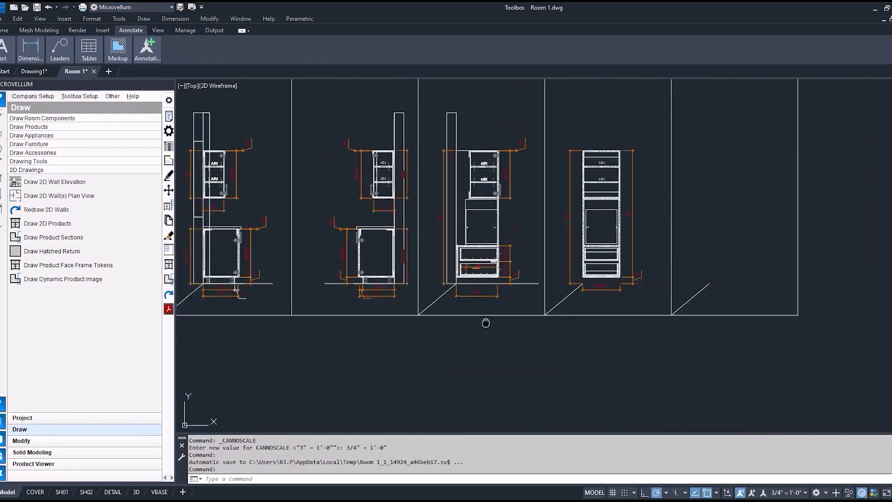
In the DETAIL layout, hide annotative objects that do not support the current scale within the tall cabinet's section viewport, then return to paper space.
click(113, 492)
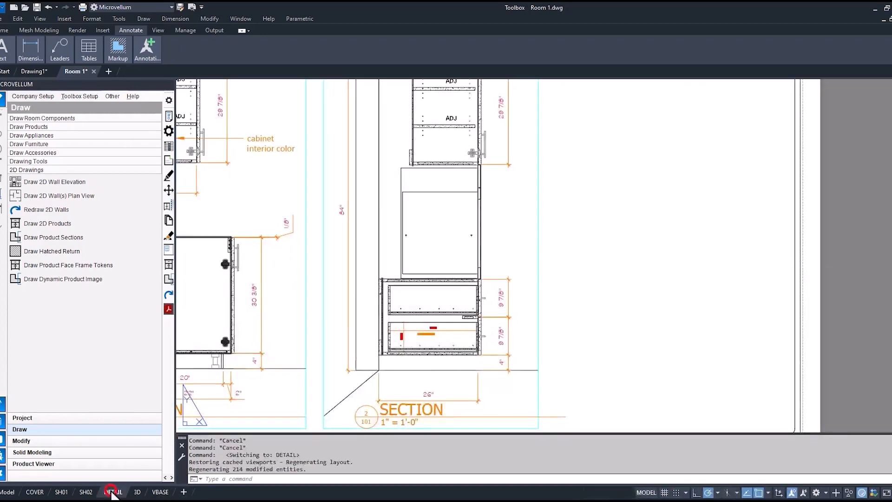
click(467, 267)
double_click(466, 267)
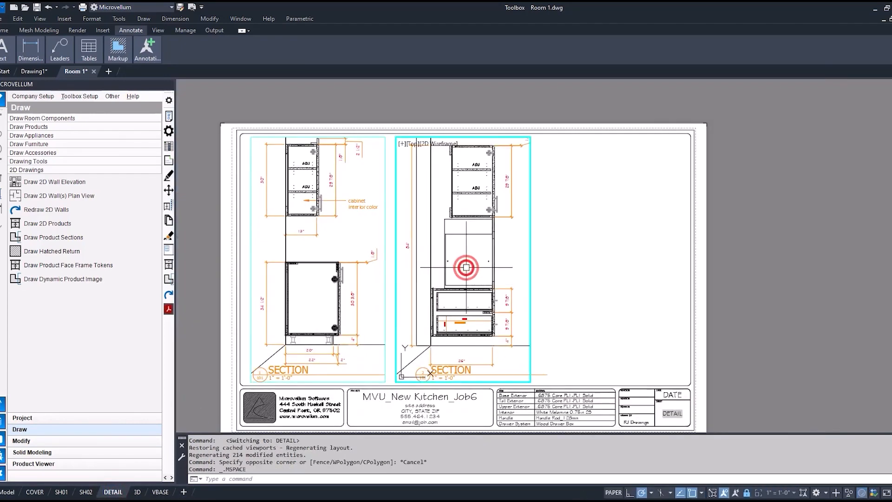
scroll(476, 343, up, 3)
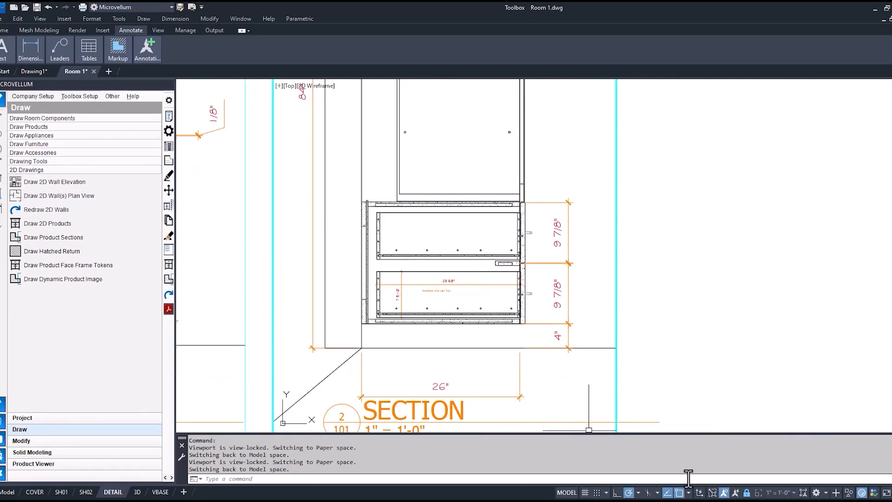
click(724, 493)
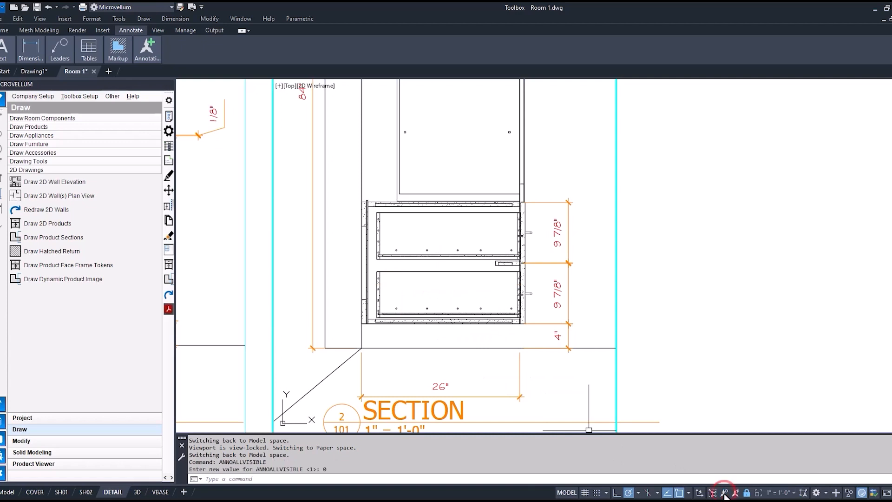
scroll(578, 409, down, 2)
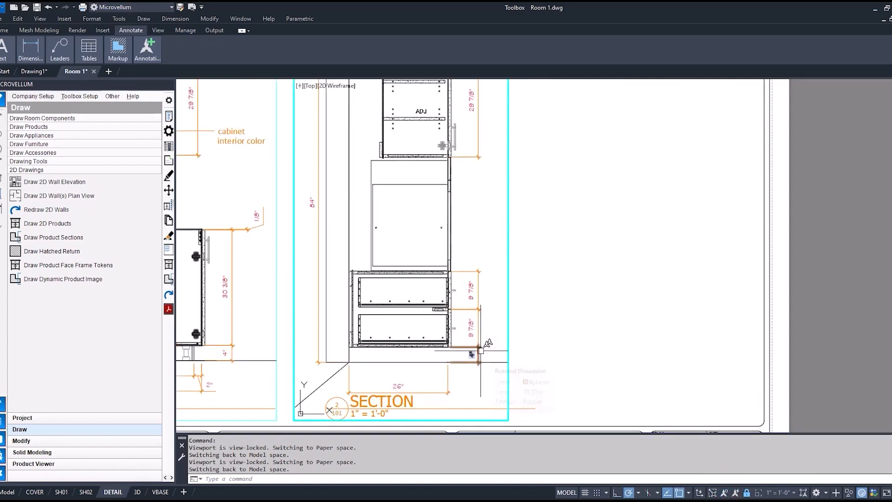
double_click(581, 355)
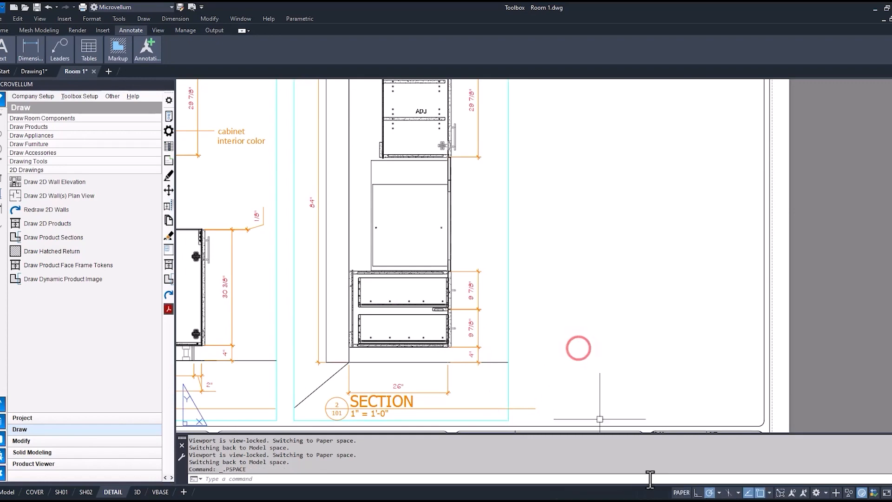
Draw a circle about 2.2 units in radius in the empty sheet area beside the tall cabinet section.
middle_drag(233, 367, 426, 364)
double_click(364, 313)
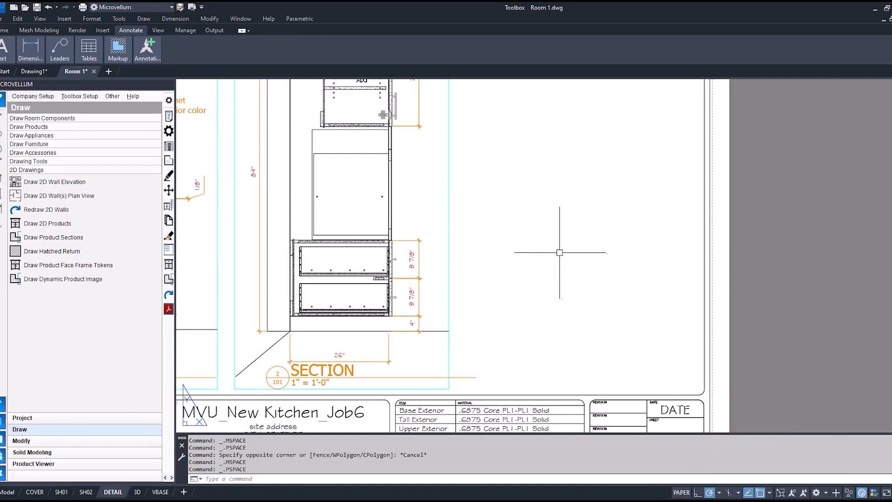
text(c)
key(Return)
click(582, 272)
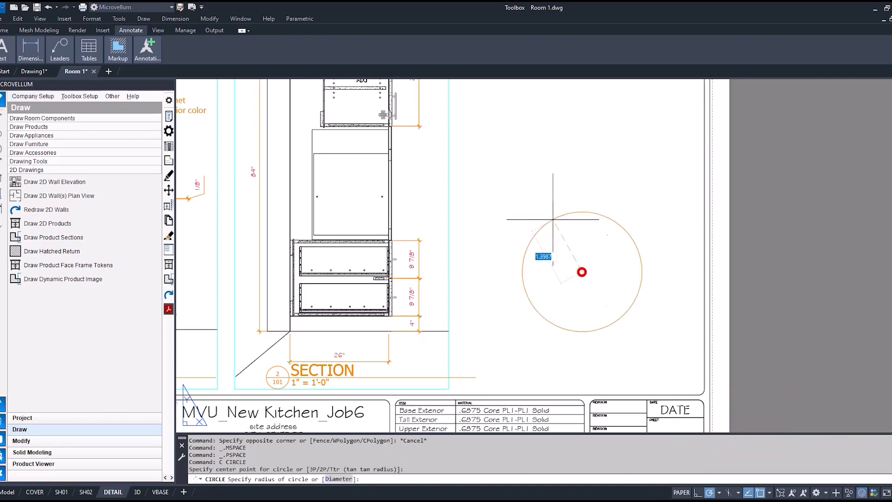
click(535, 183)
Convert the circle beside the tall cabinet section into a viewport using the Object viewport option.
click(40, 18)
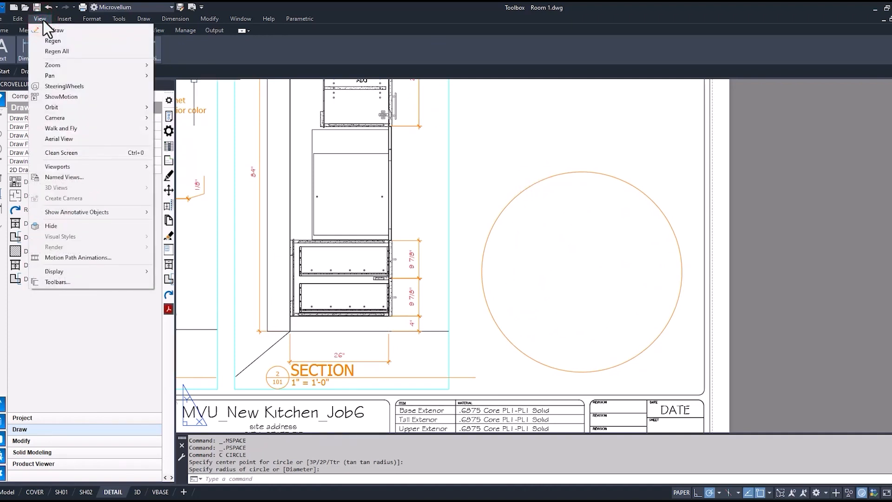
click(59, 168)
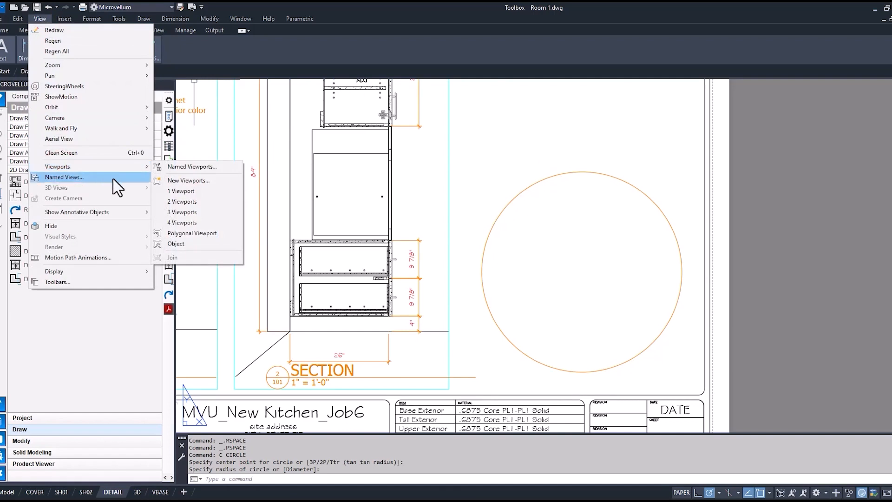
click(177, 244)
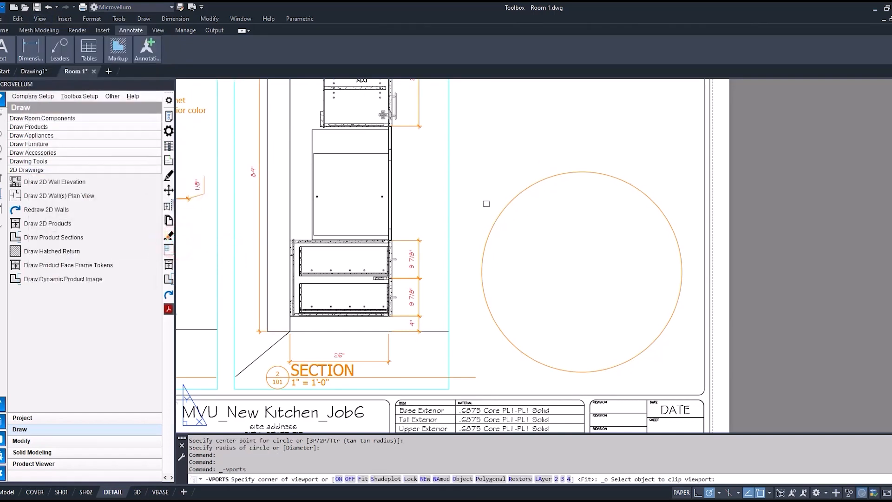
click(507, 203)
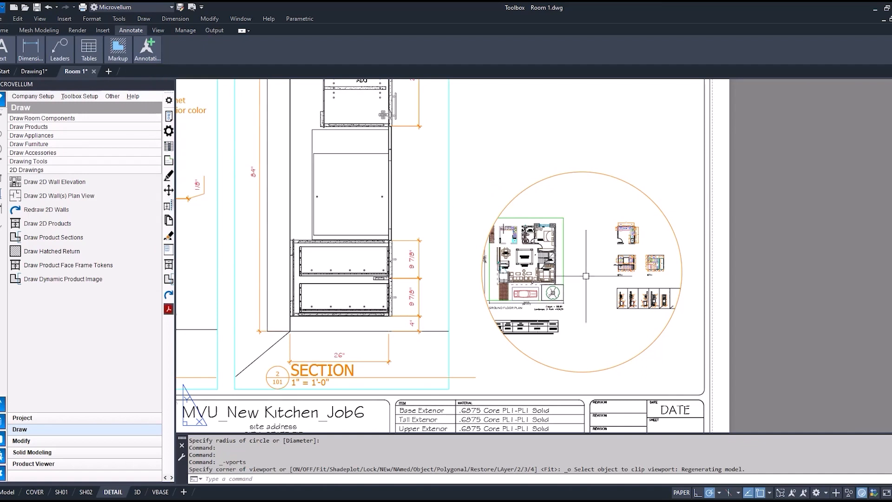
click(554, 177)
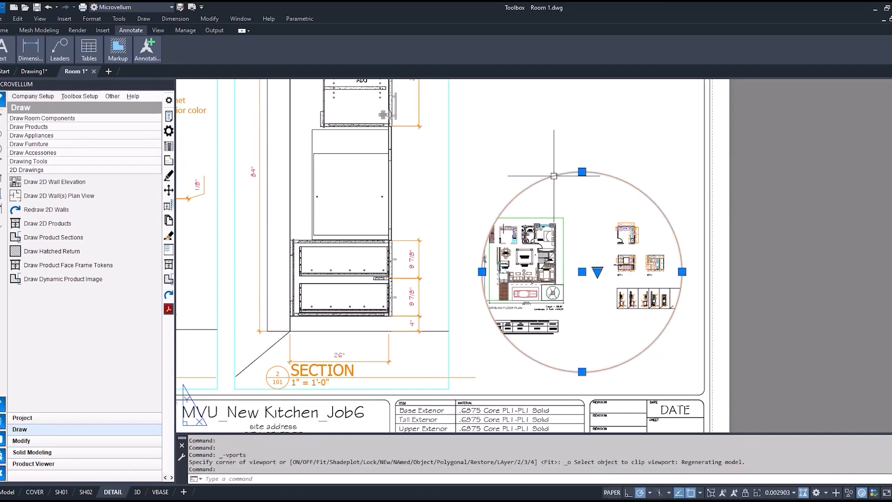
key(Escape)
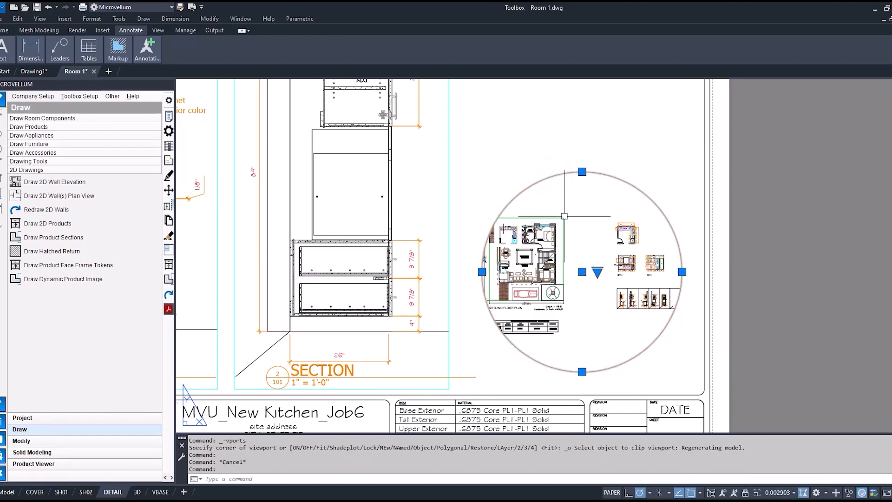
key(Escape)
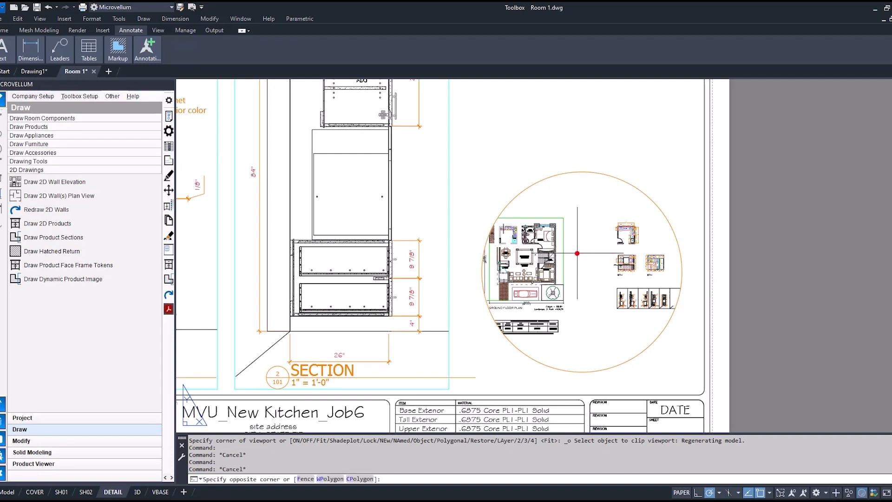
Frame the tall cabinet's bottom drawer box in the circular viewport and set the viewport scale to 3" = 1'-0".
double_click(581, 242)
scroll(660, 298, up, 18)
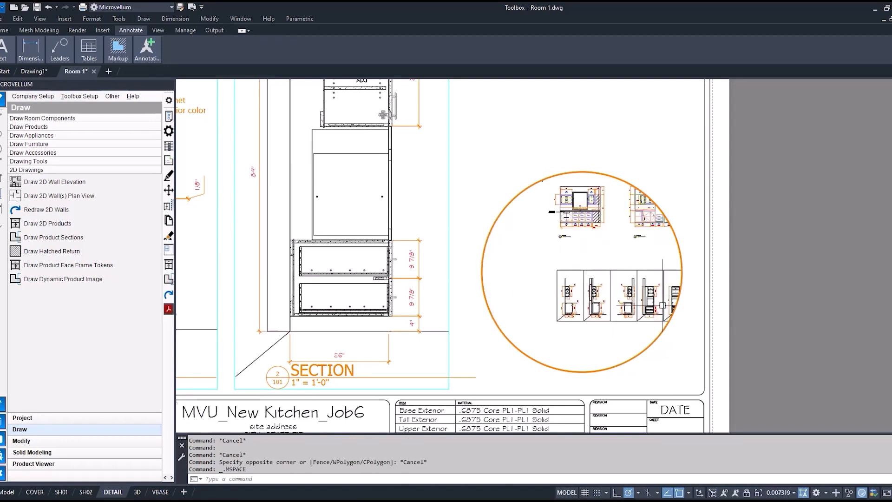
middle_drag(575, 335, 571, 315)
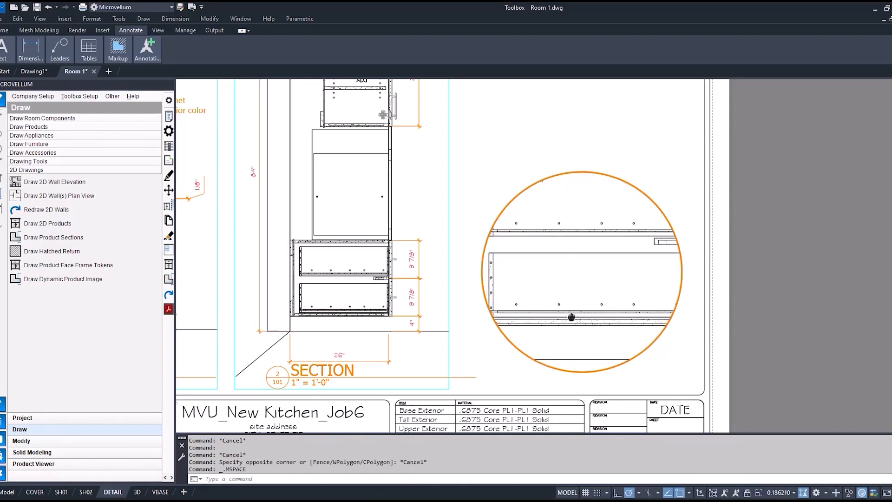
scroll(572, 315, down, 3)
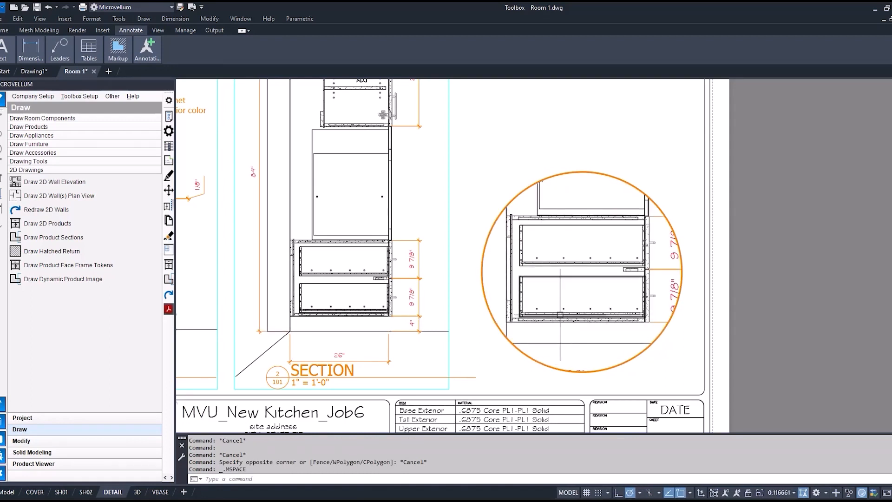
click(771, 493)
scroll(782, 460, up, 5)
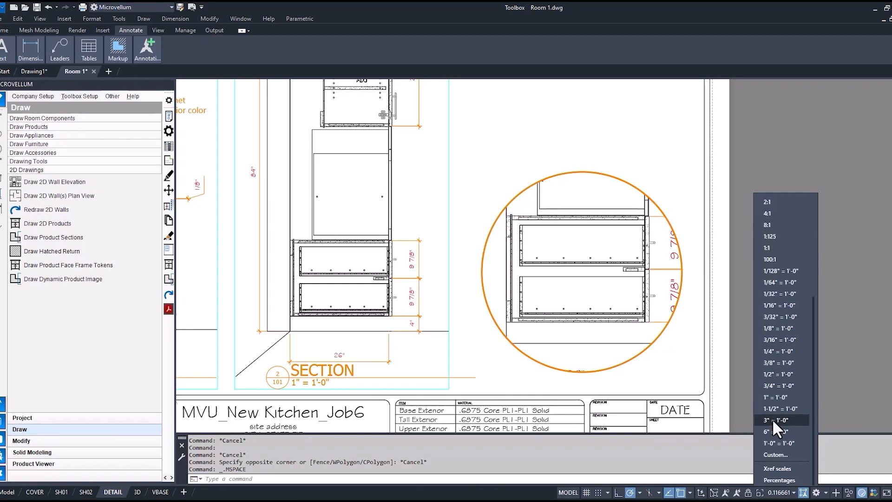
click(772, 419)
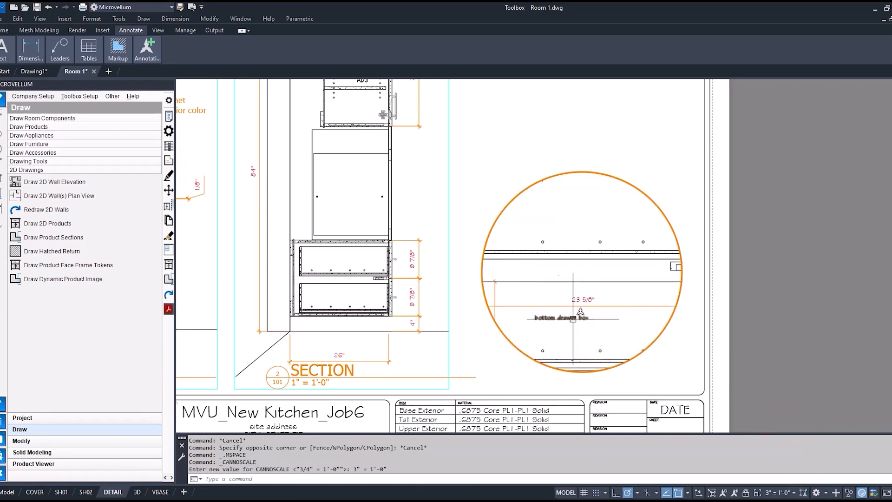
middle_drag(567, 326, 596, 299)
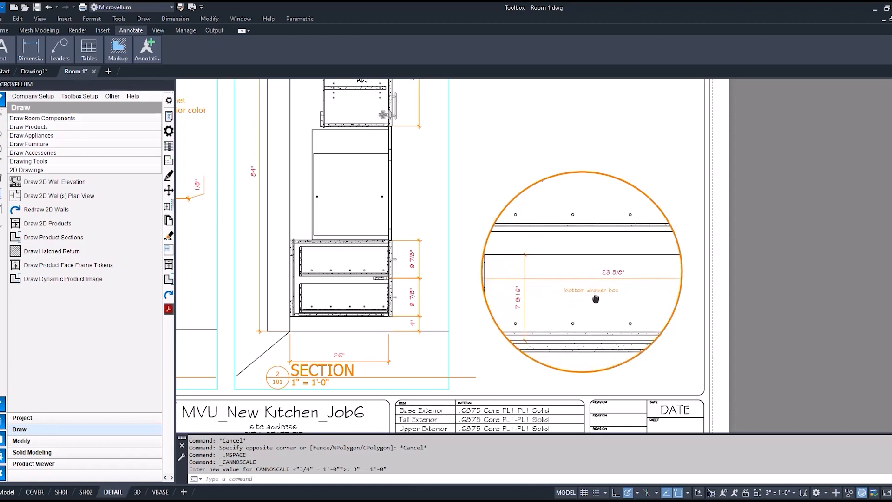
Return to paper space and enlarge the circular detail viewport around its centre to show more of the drawer box.
double_click(662, 371)
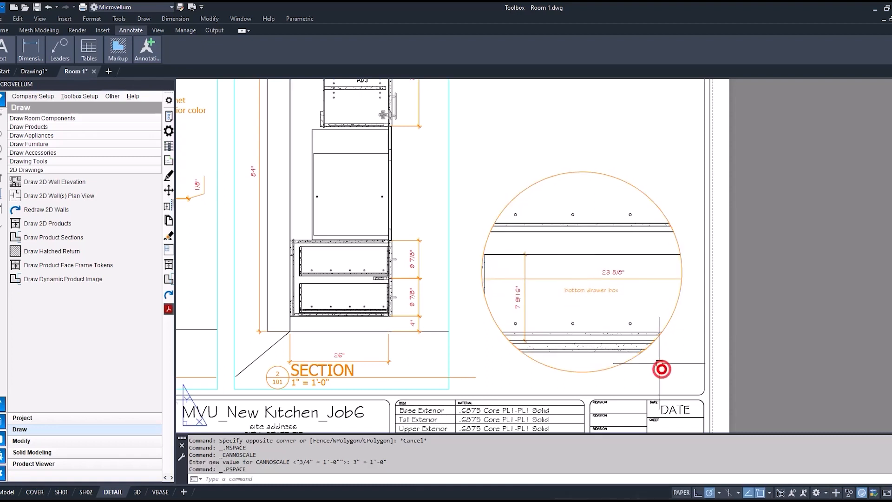
click(643, 354)
click(582, 171)
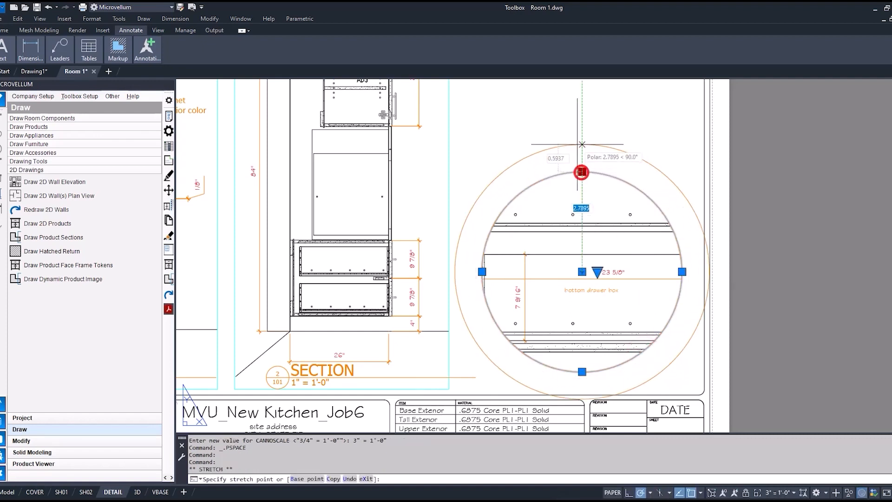
click(581, 141)
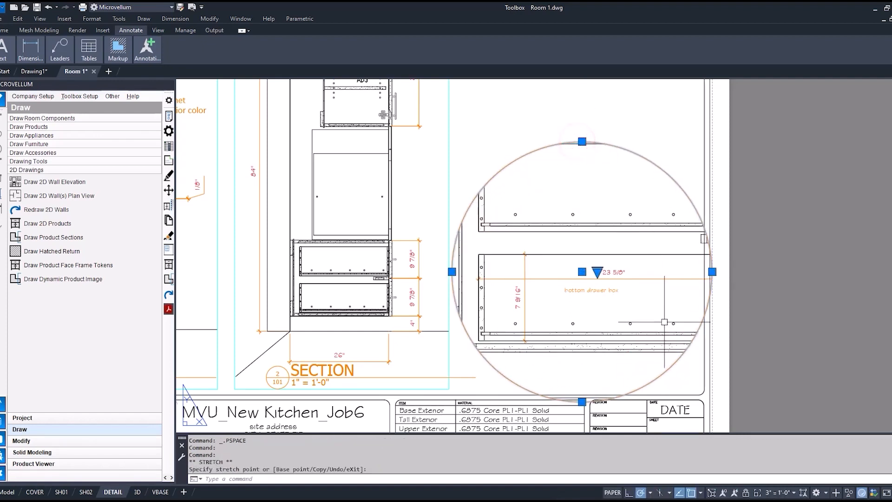
key(Escape)
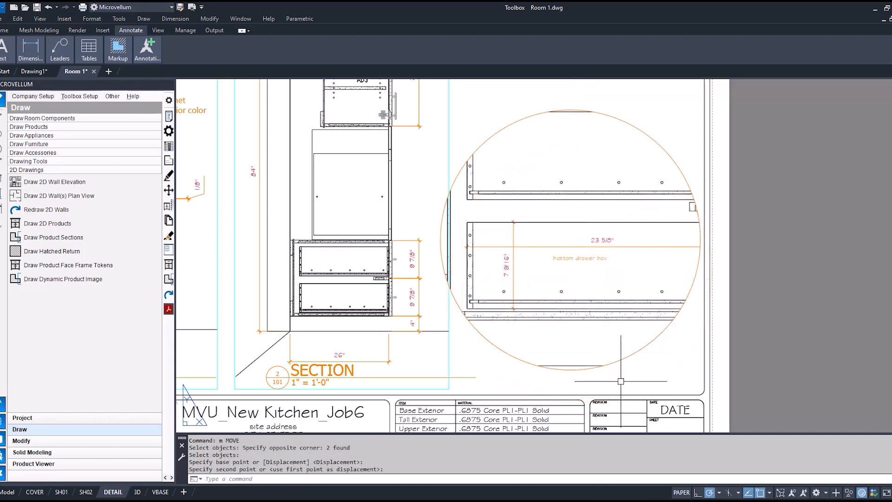
Draw a small callout circle around the bottom drawer area of the tall cabinet section.
scroll(534, 395, down, 2)
scroll(502, 390, up, 2)
scroll(502, 391, down, 2)
scroll(415, 351, up, 4)
scroll(415, 351, down, 4)
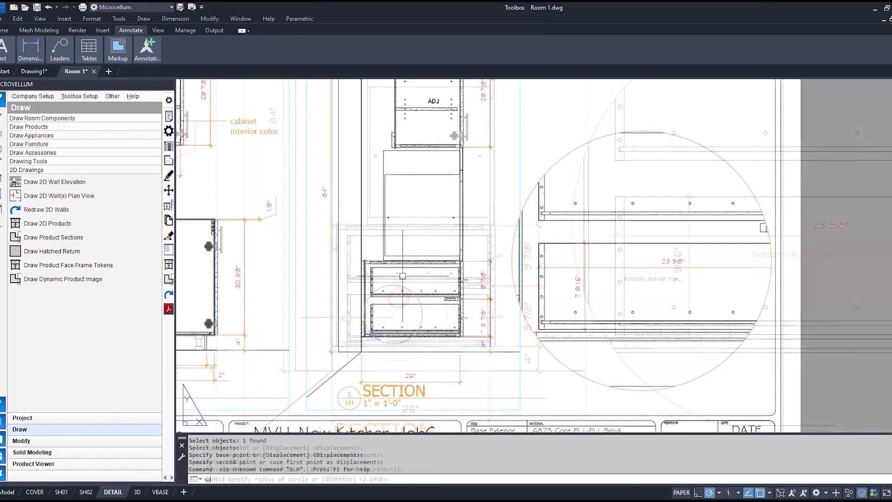
Draw a curved spline leader from the small drawer circle on the tall cabinet section to the edge of the circular detail viewport.
text(slp)
key(Return)
text(spl)
key(Return)
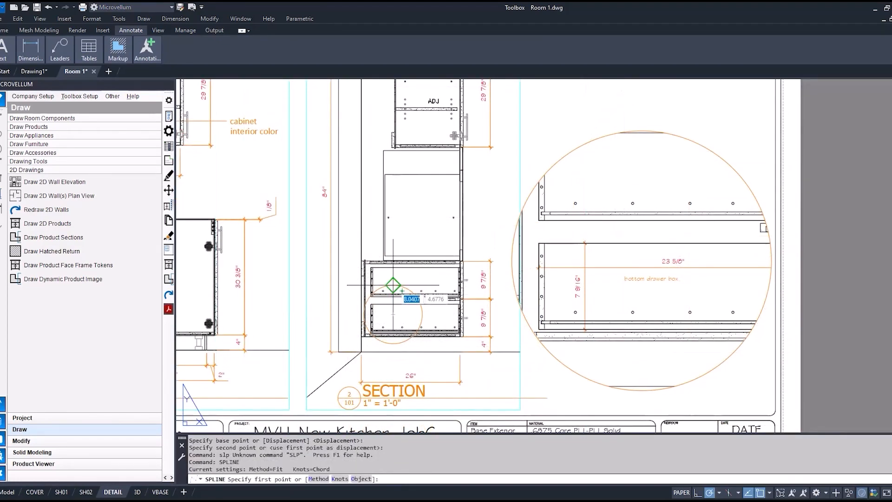
click(390, 283)
click(436, 231)
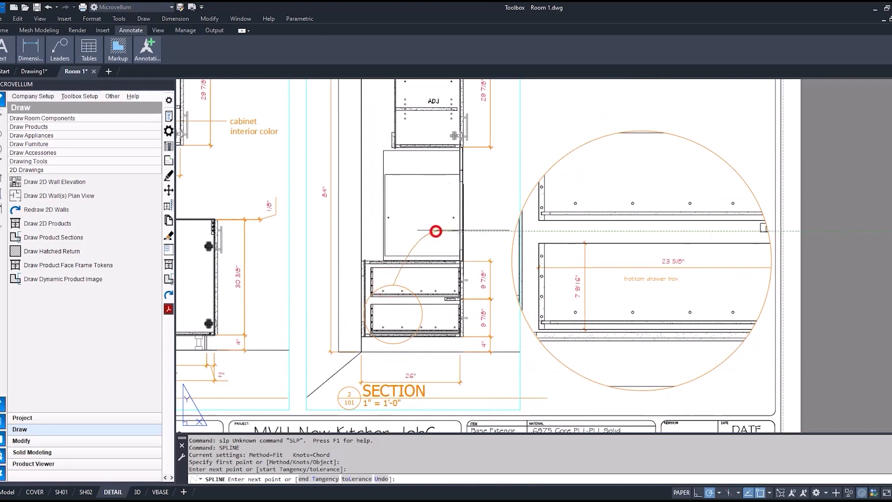
click(484, 231)
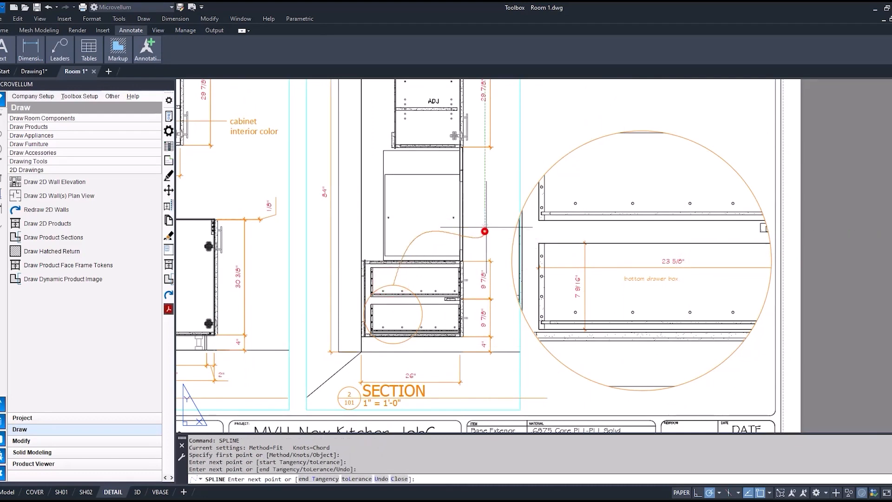
click(493, 203)
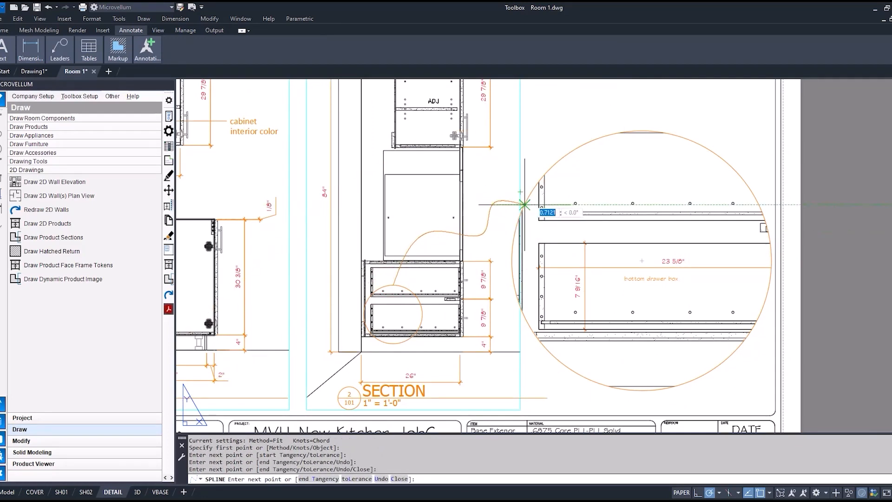
click(525, 204)
key(Return)
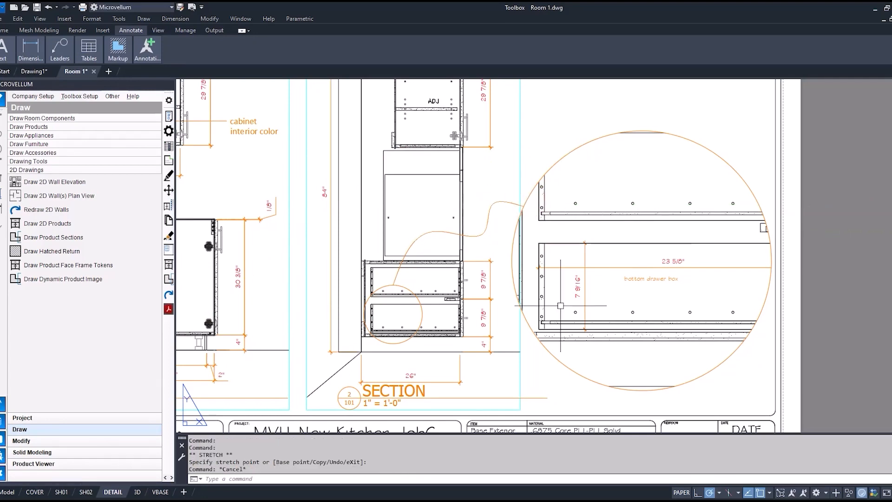
Open the plot preview of the DETAIL sheet to examine the sections, callout and circular detail as printed.
scroll(561, 306, down, 4)
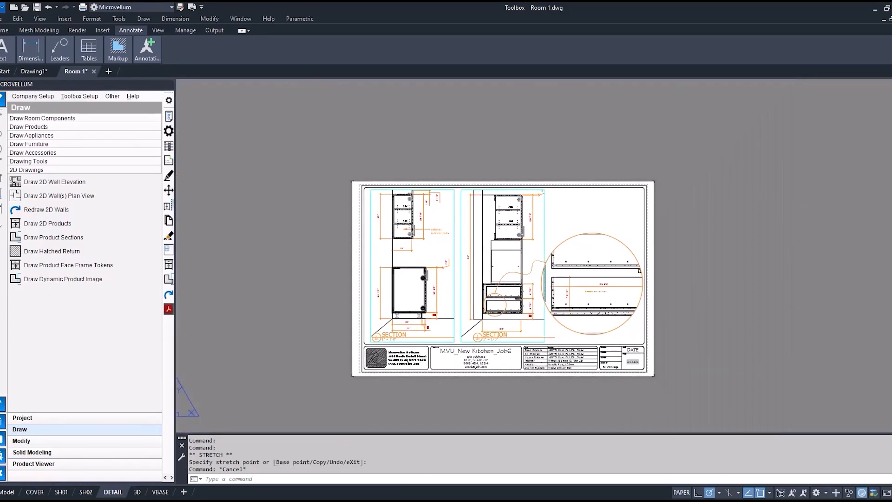
click(192, 7)
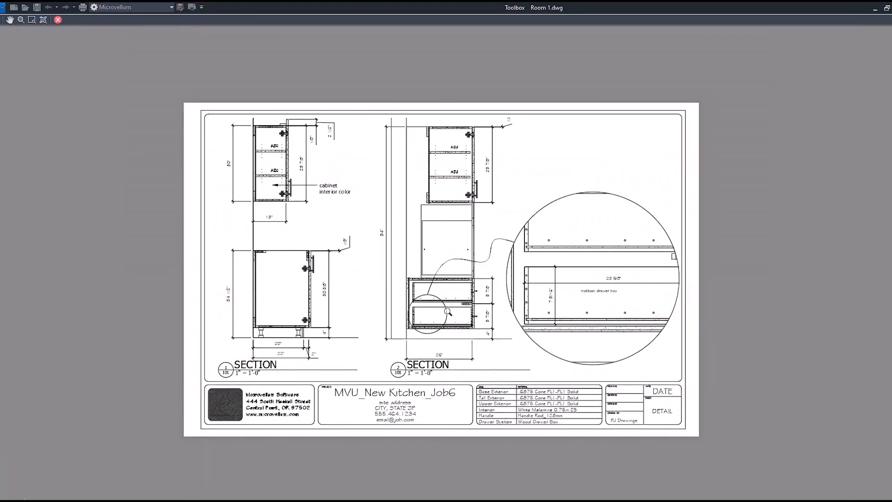
scroll(449, 312, up, 2)
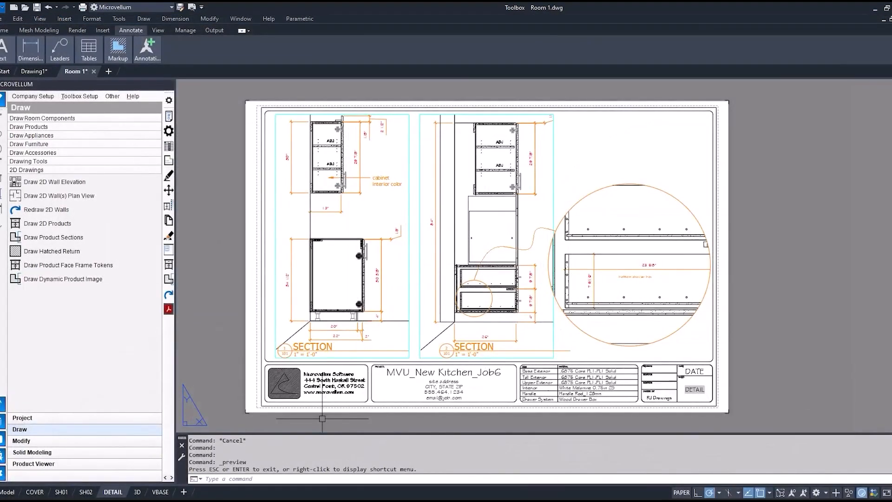
Switch to model space and bring the row of cabinet section drawings below the elevations into view.
click(7, 493)
scroll(417, 398, up, 2)
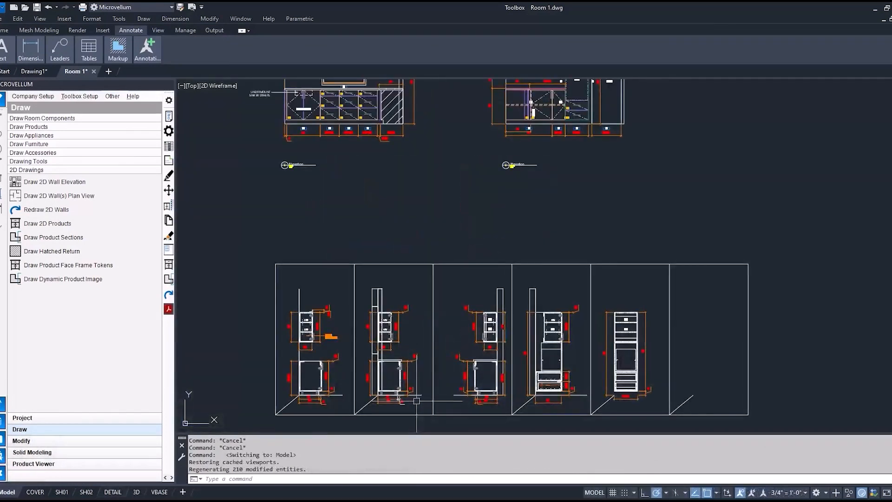
middle_drag(422, 379, 416, 322)
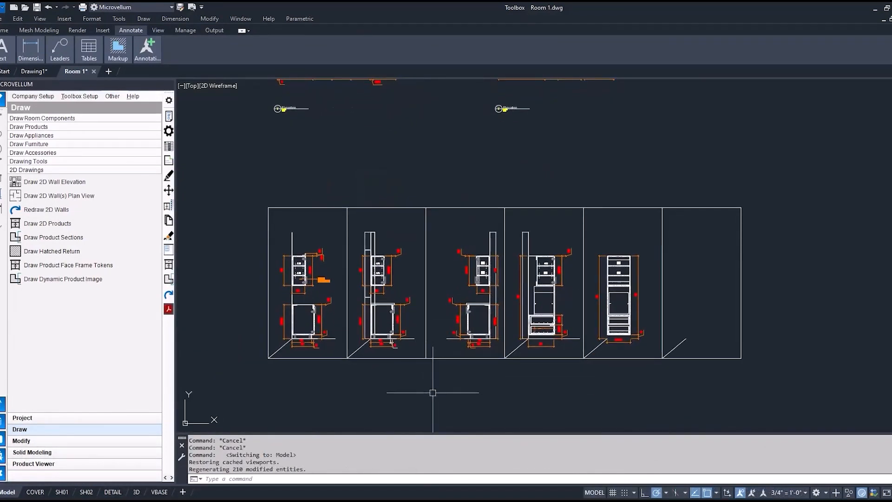